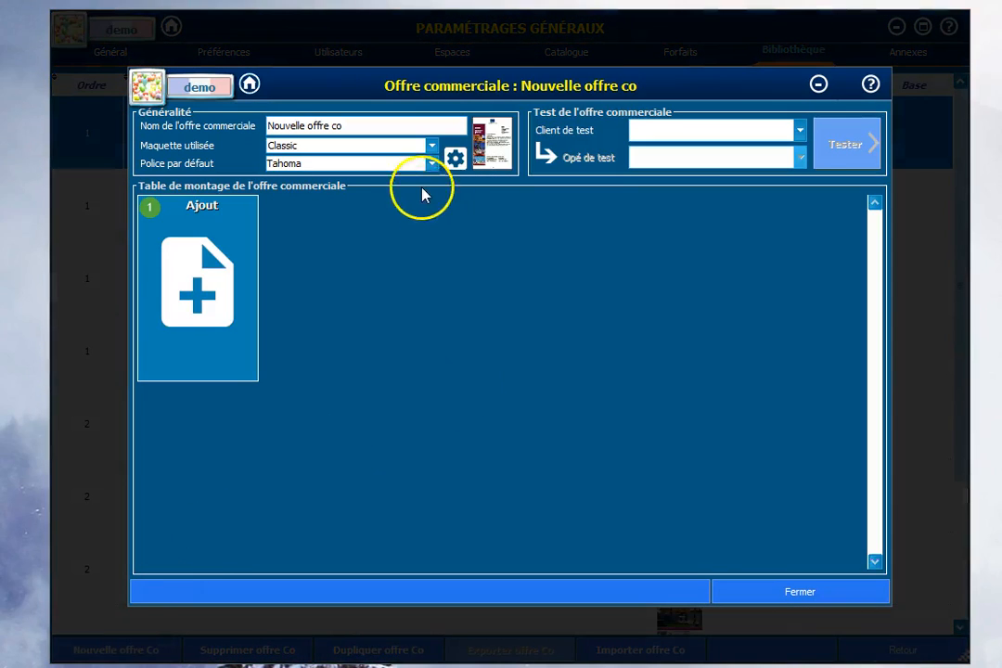
Step: Rename the new commercial offer as "offre test demo"
left_click_drag(268, 127, 289, 128)
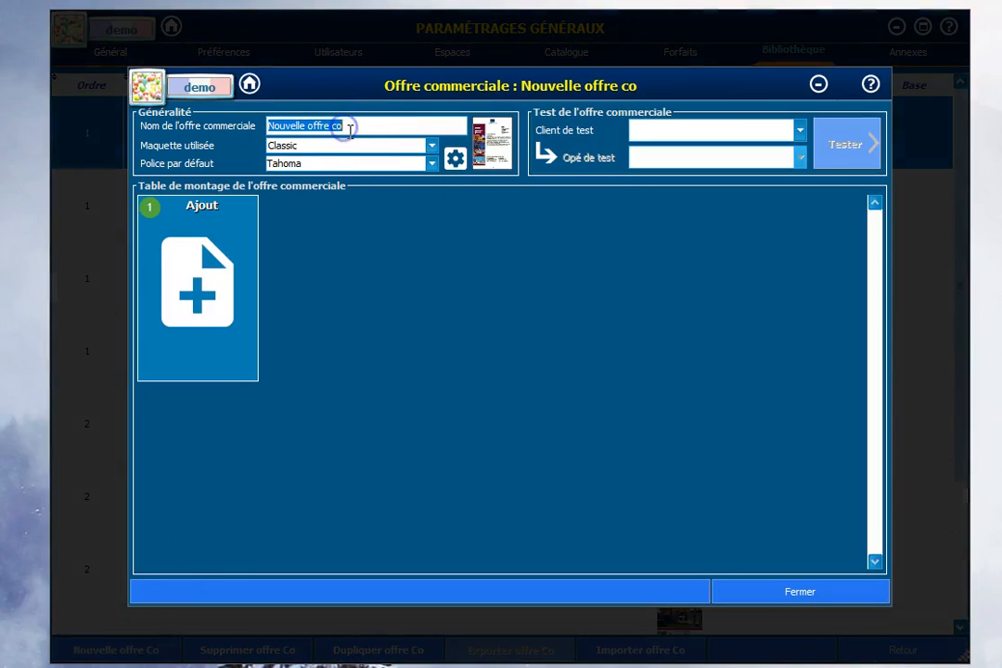
type("offret")
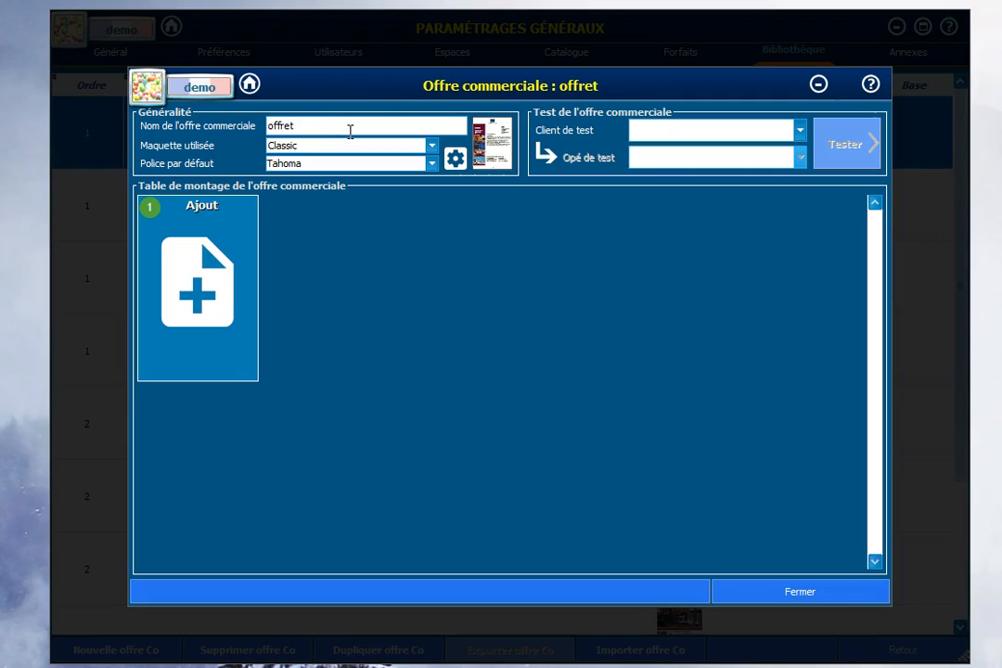
key("BackSpace")
type("test dmo")
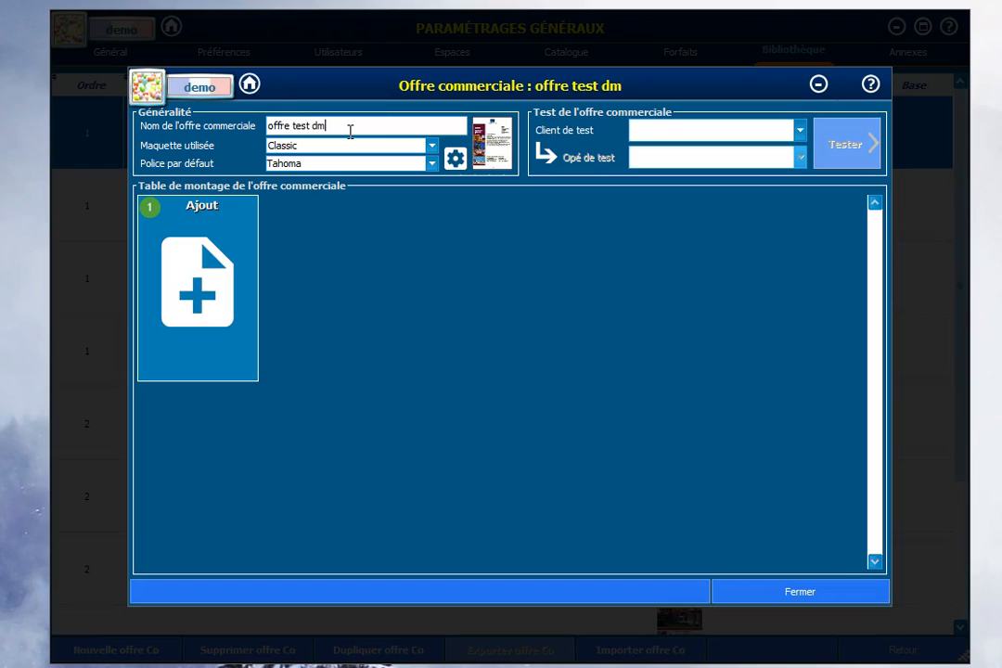
key("BackSpace")
key("BackSpace")
key("BackSpace")
type("e")
key("BackSpace")
type("demo")
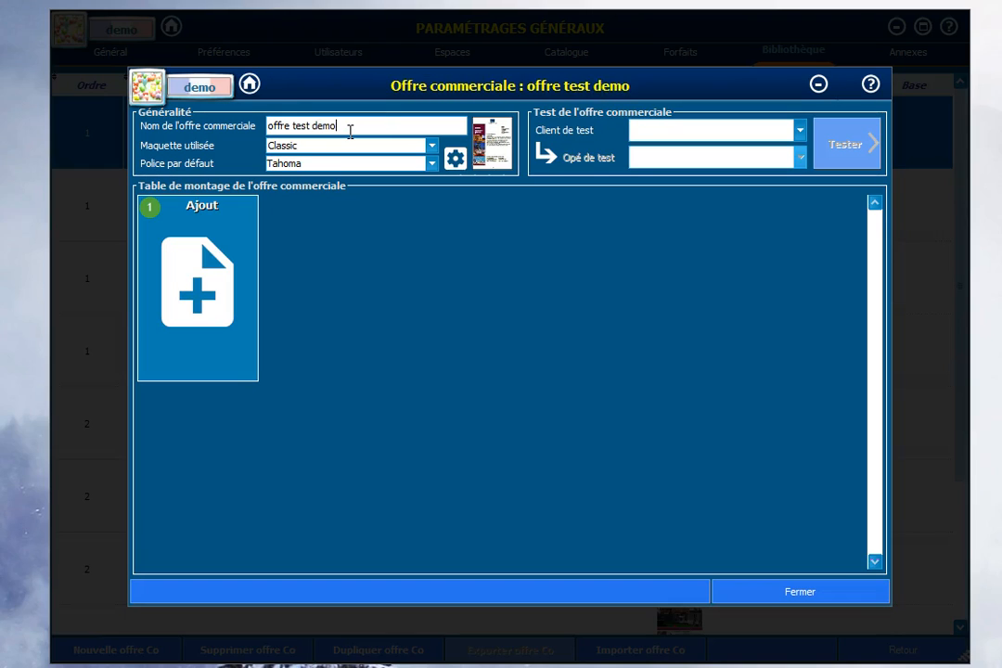
Step: Set the offer's layout template to Perso 1 and review the fonts available as default
left_click(431, 148)
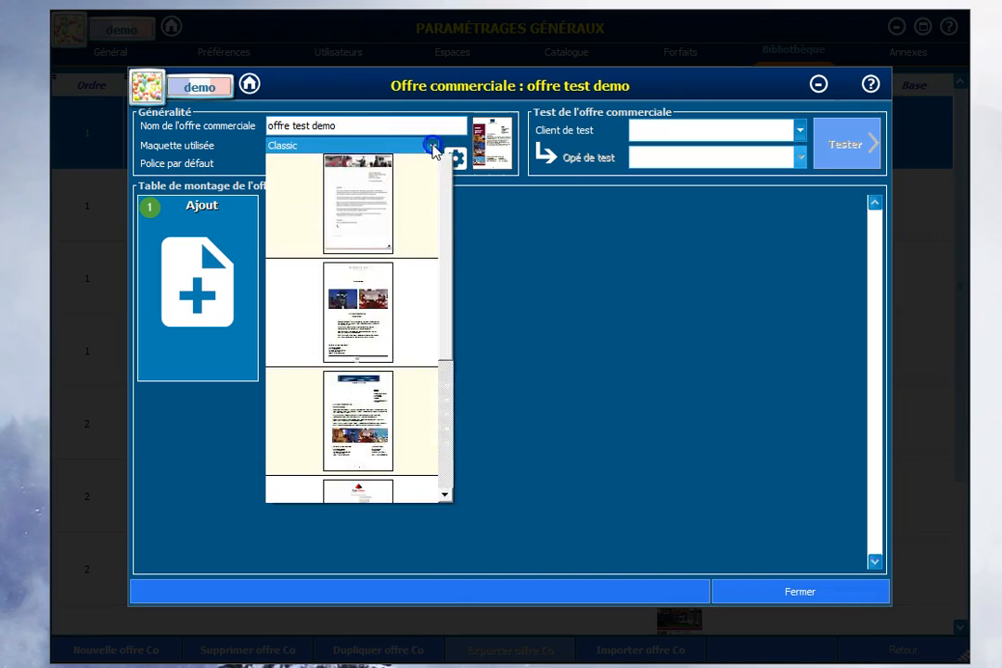
left_click_drag(451, 253, 444, 458)
left_click(378, 592)
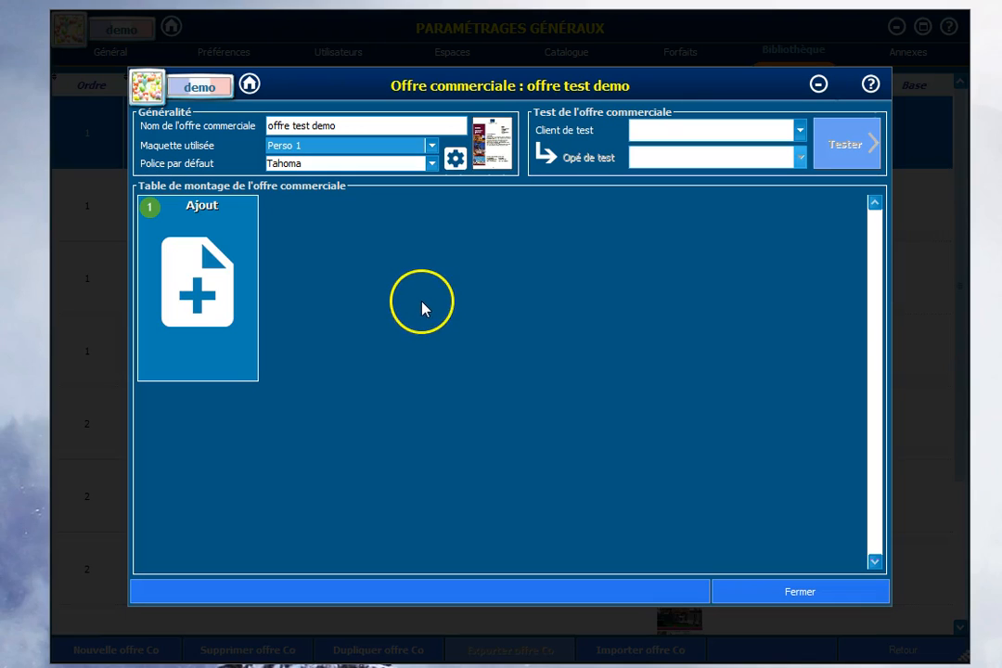
left_click(431, 166)
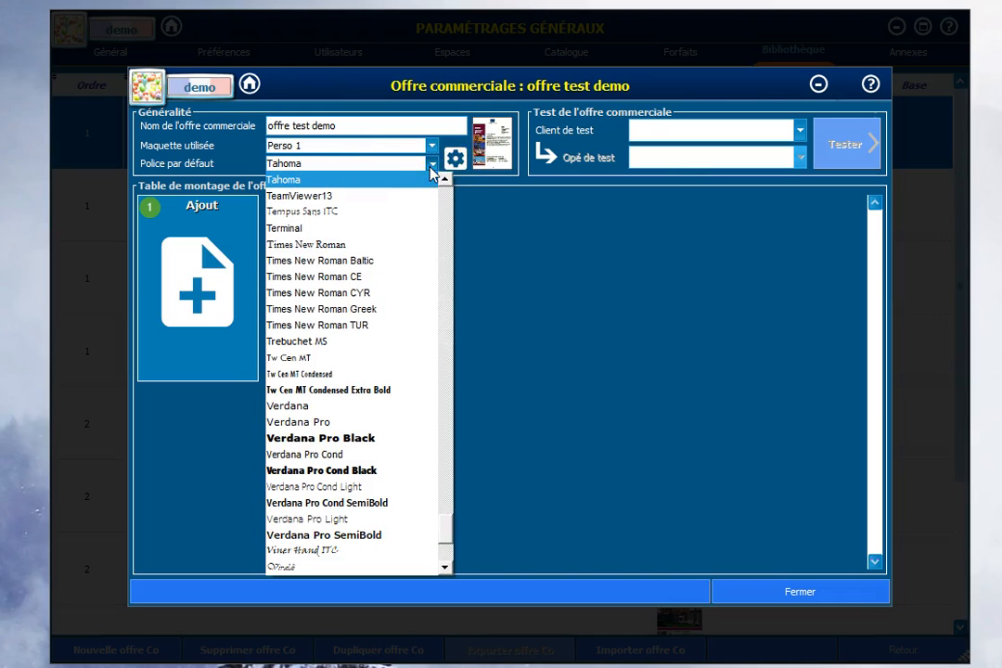
left_click(431, 168)
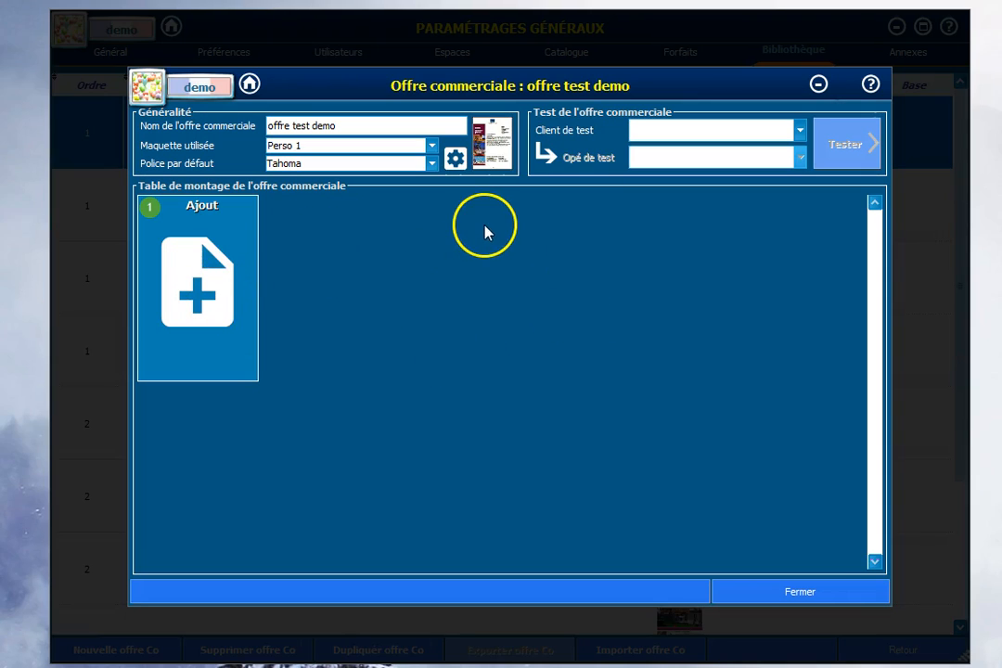
Step: In the template's header and footer settings, use logo6 from the LOGOS folder in File Explorer as the default upper banner photo
left_click(455, 159)
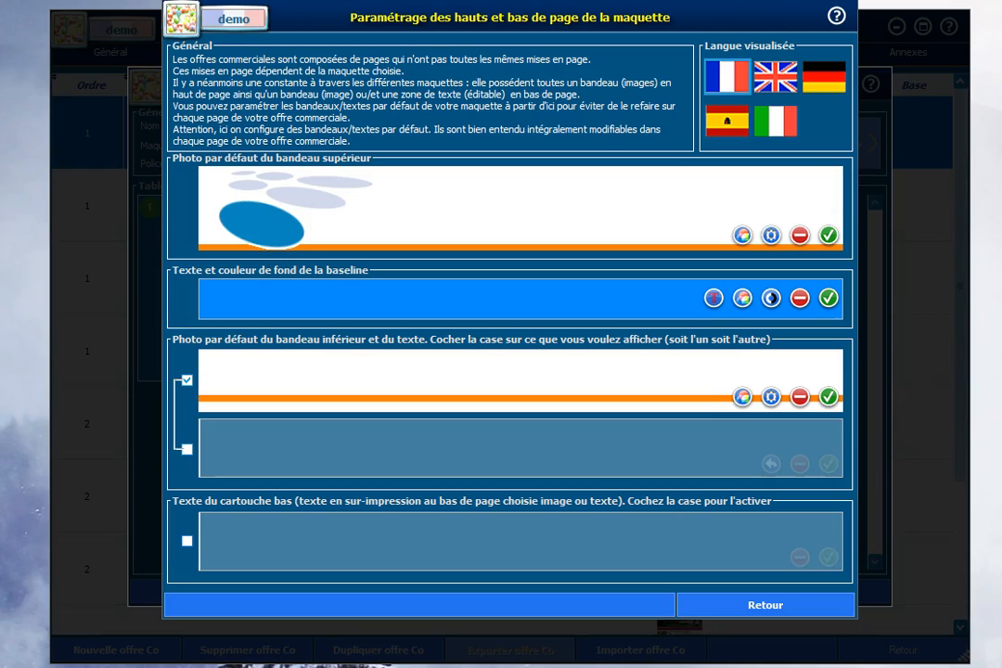
key("alt+Tab")
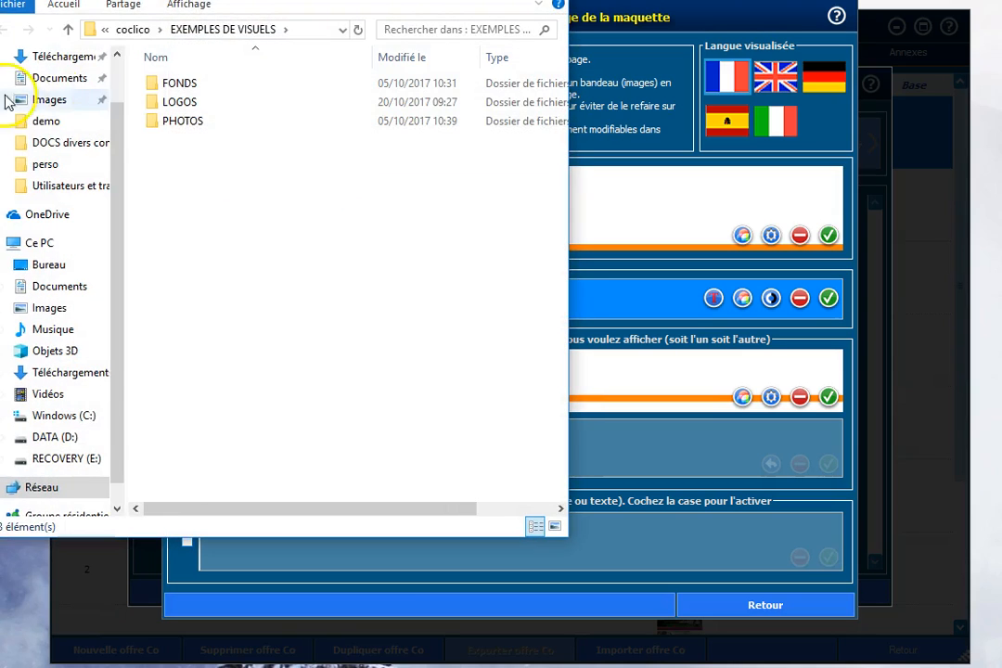
double_click(167, 103)
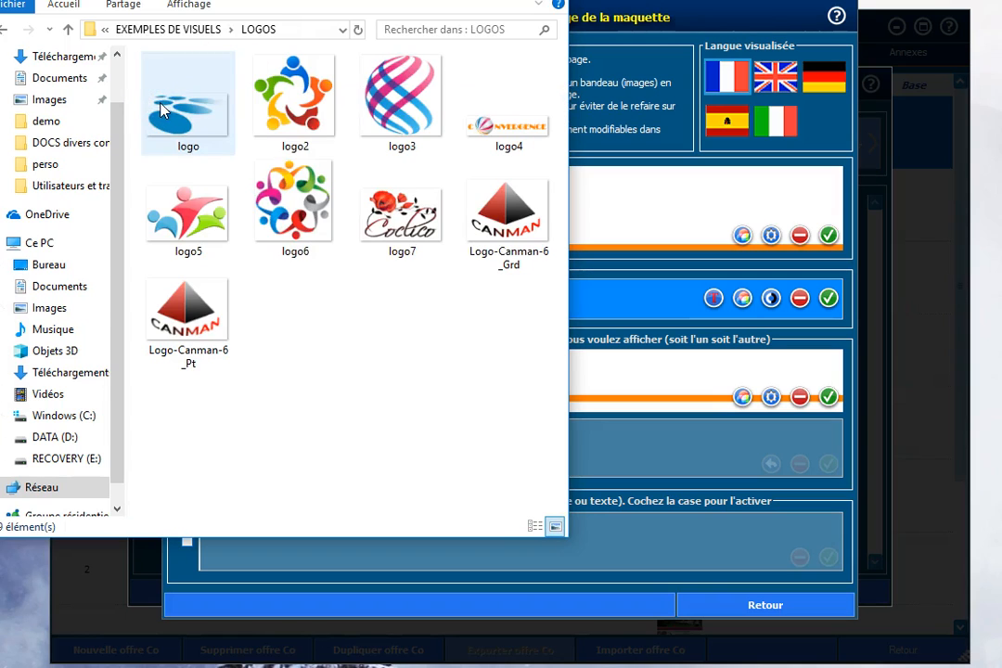
left_click_drag(232, 0, 0, 0)
left_click_drag(51, 181, 454, 223)
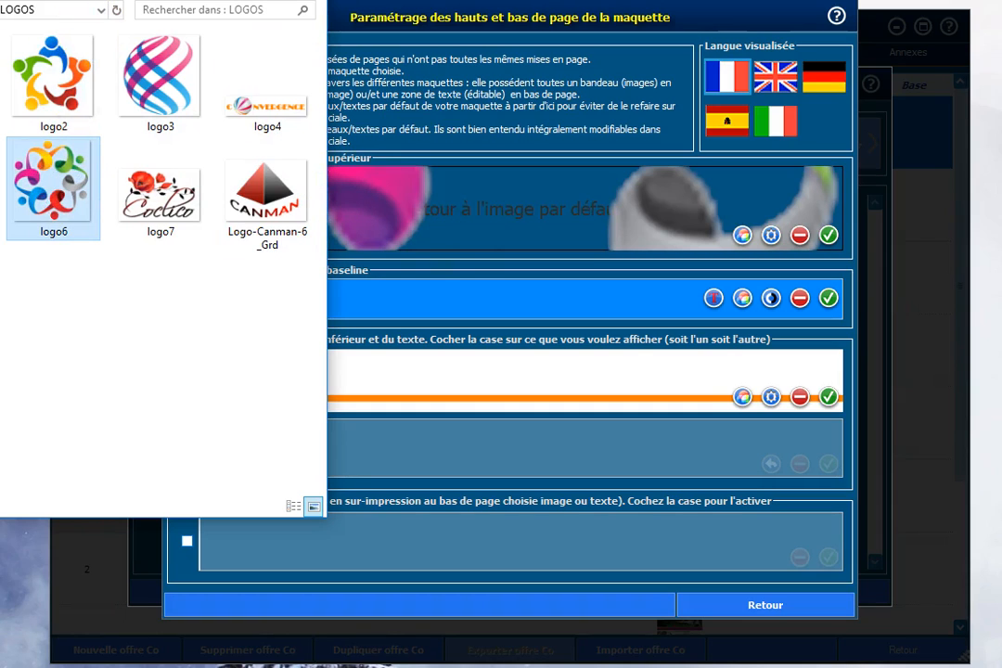
left_click(223, 1)
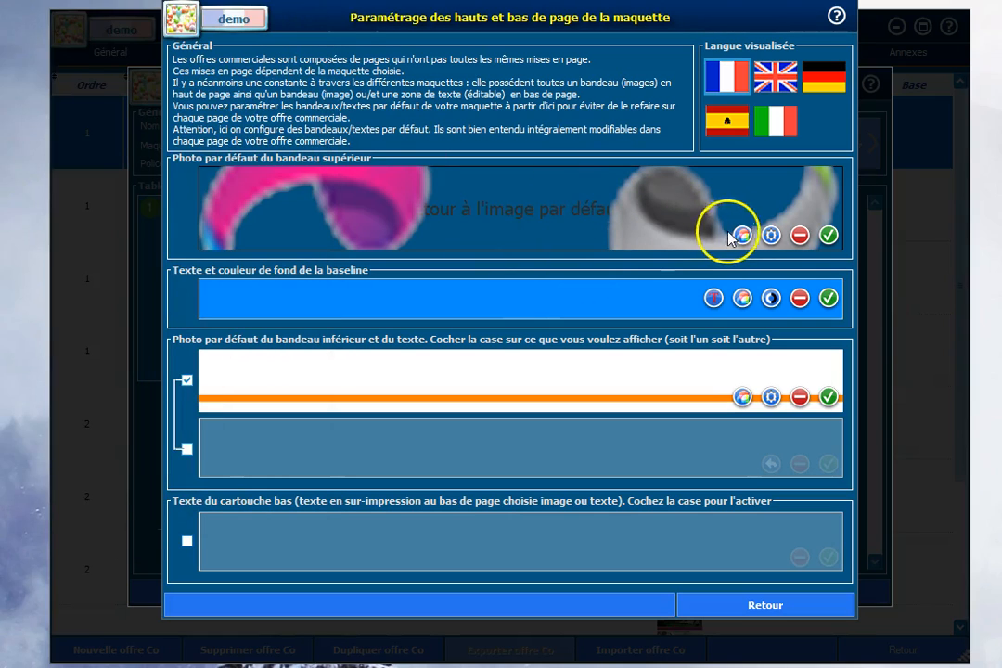
Step: Try the Homothétique étendu display mode and a centred display mode on the upper banner's logo
left_click(770, 236)
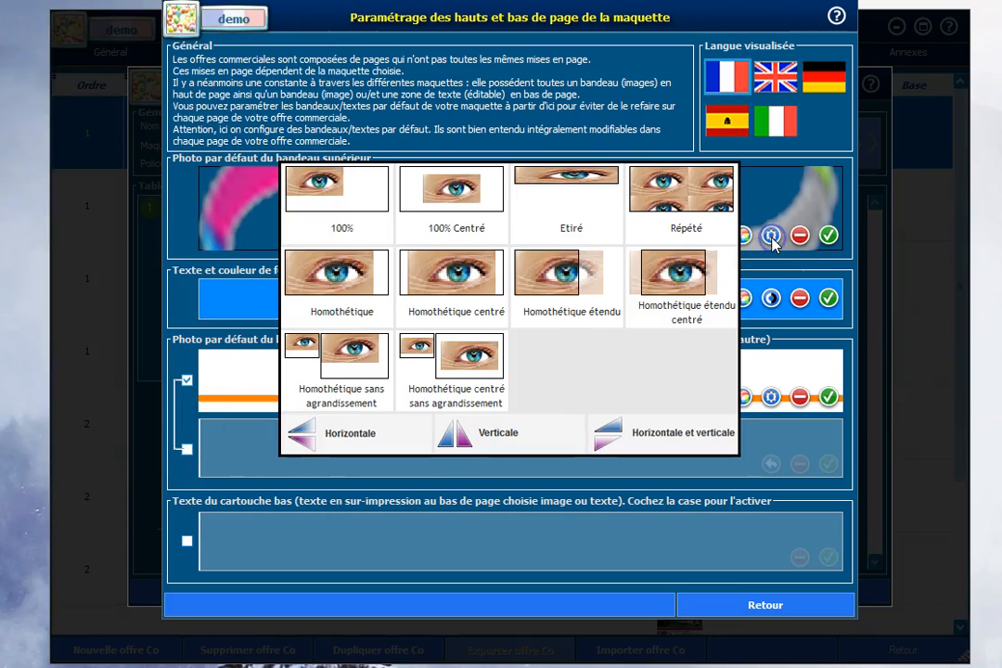
left_click(552, 269)
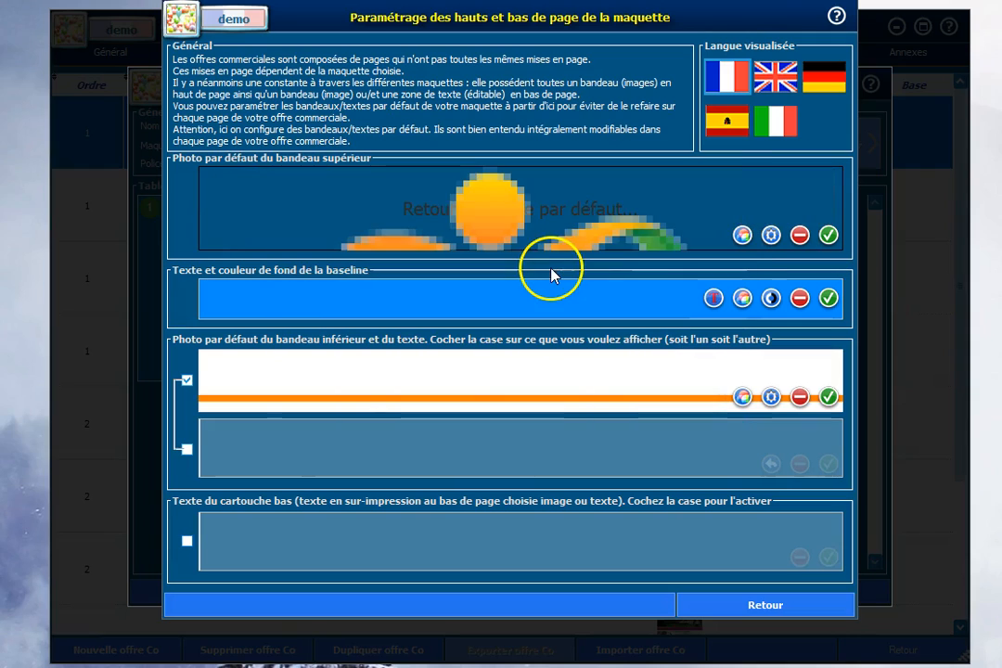
left_click(769, 235)
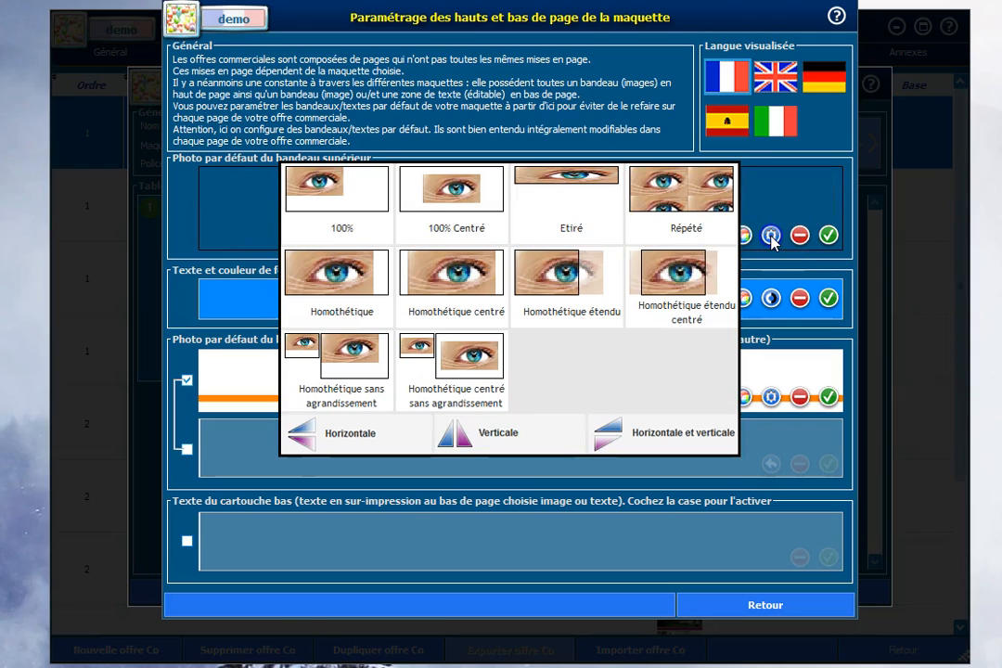
left_click(471, 191)
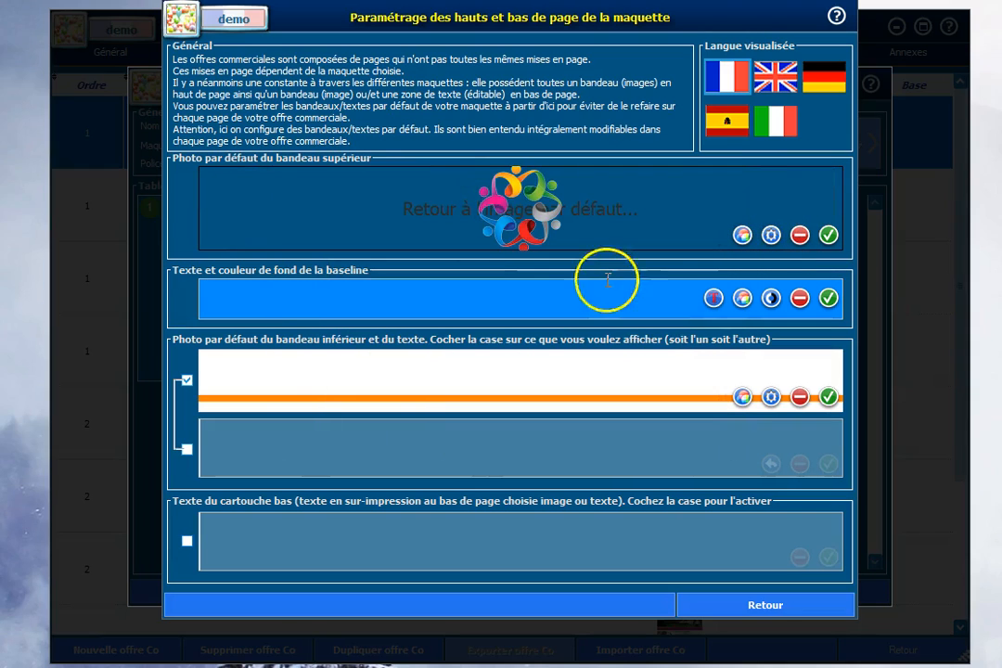
Step: Set the upper banner logo's display mode to Homothétique and validate the banner
left_click(771, 234)
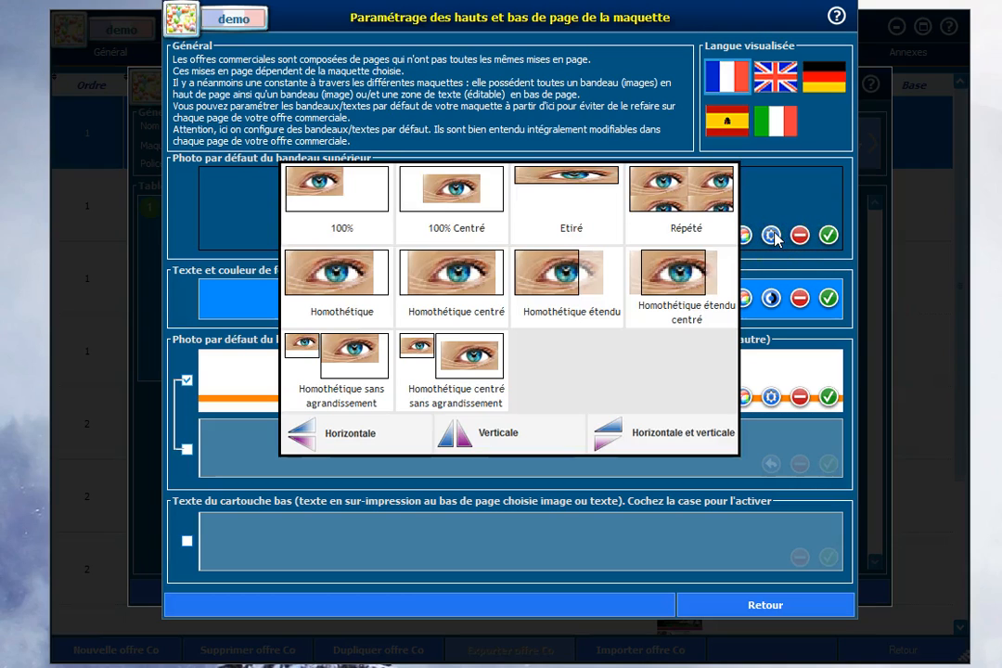
left_click(626, 357)
left_click(336, 286)
left_click(316, 251)
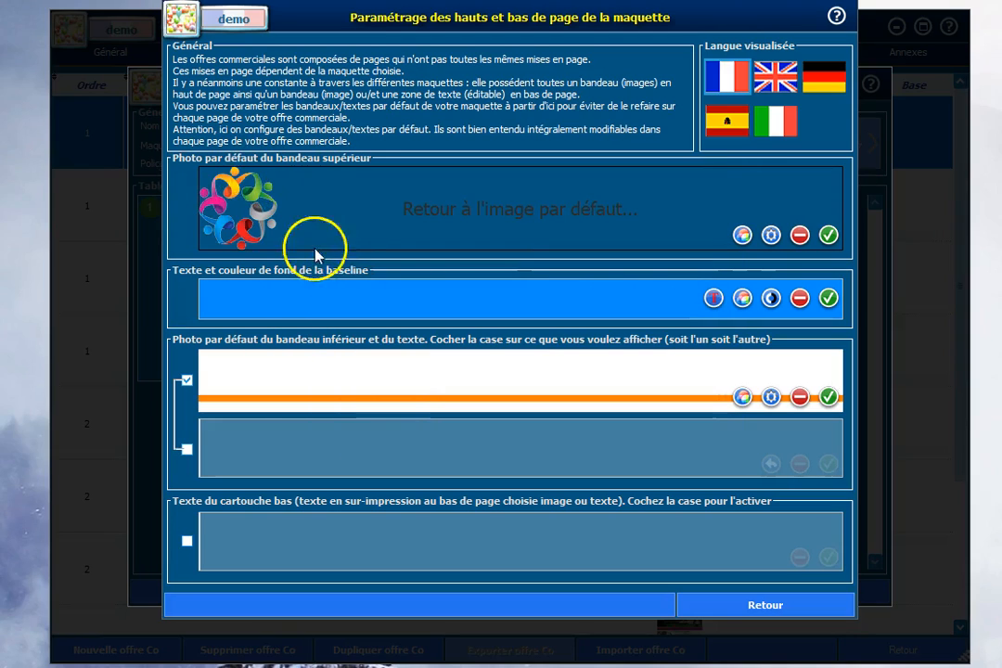
left_click(248, 226)
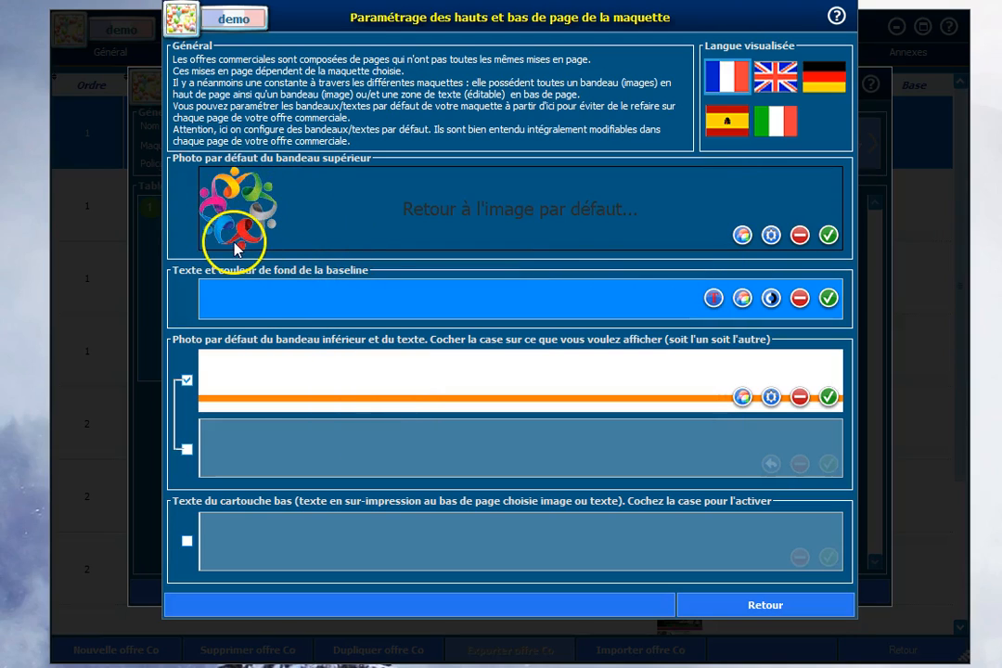
left_click(829, 237)
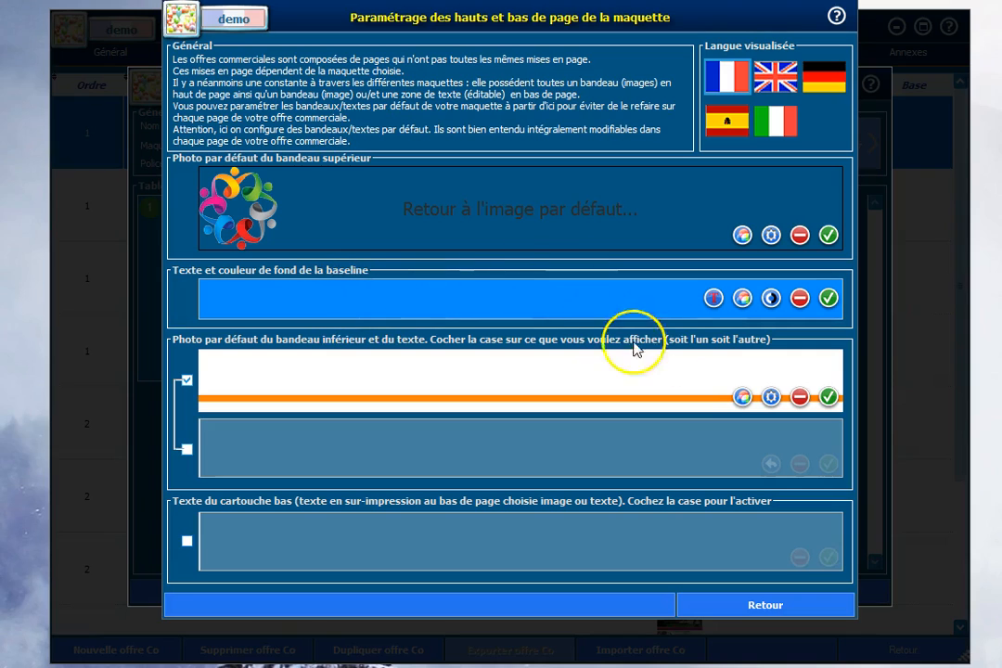
Step: Set the baseline's text colour to blue #001DFA
left_click(715, 298)
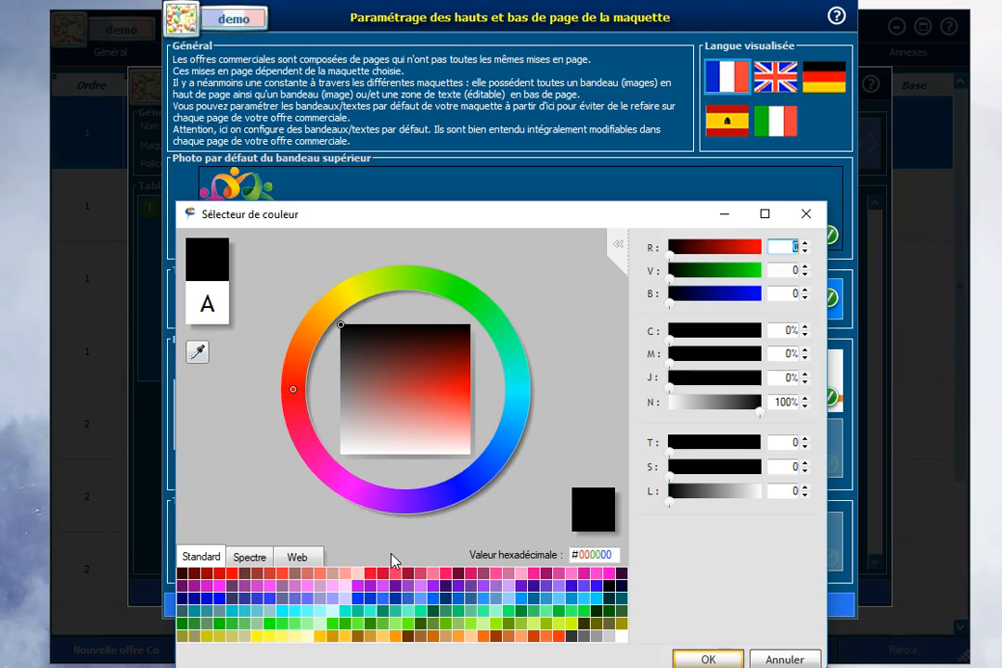
left_click(471, 482)
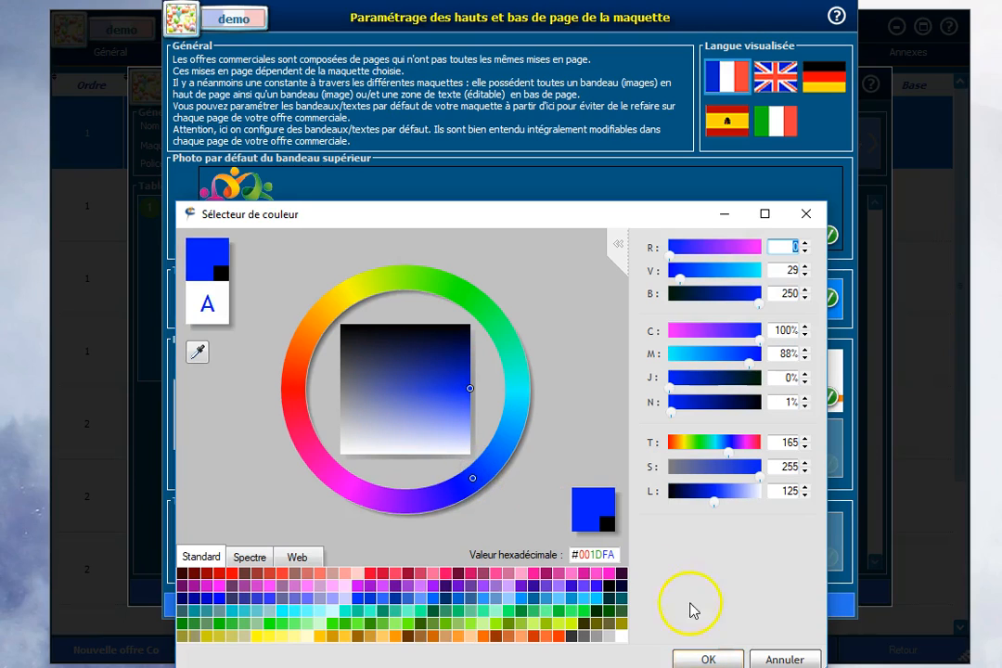
left_click(709, 657)
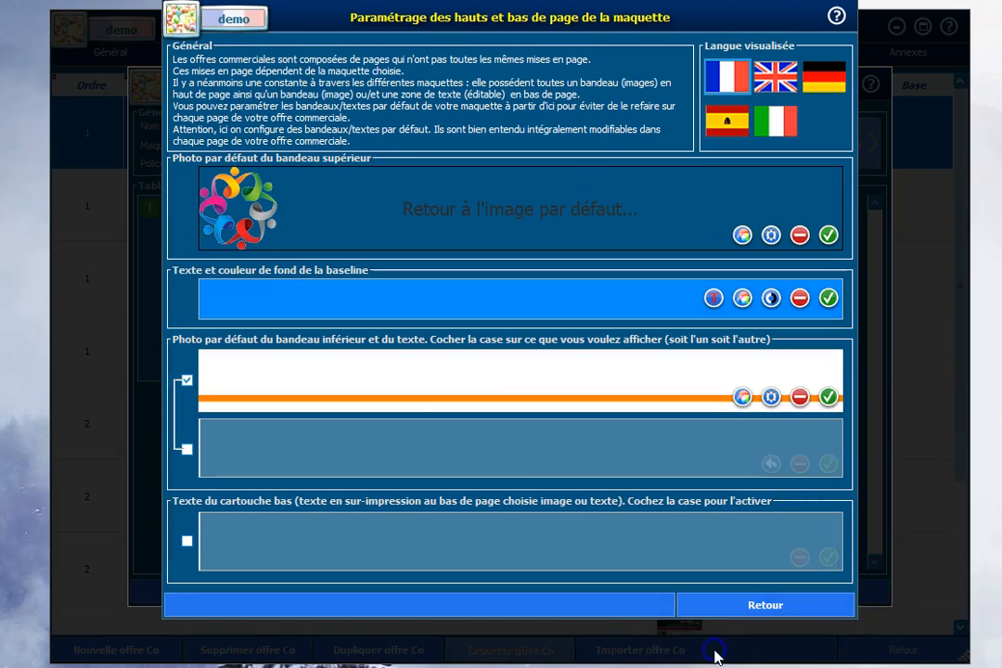
Step: Set the baseline band's background colour to magenta #E900FE
left_click(743, 299)
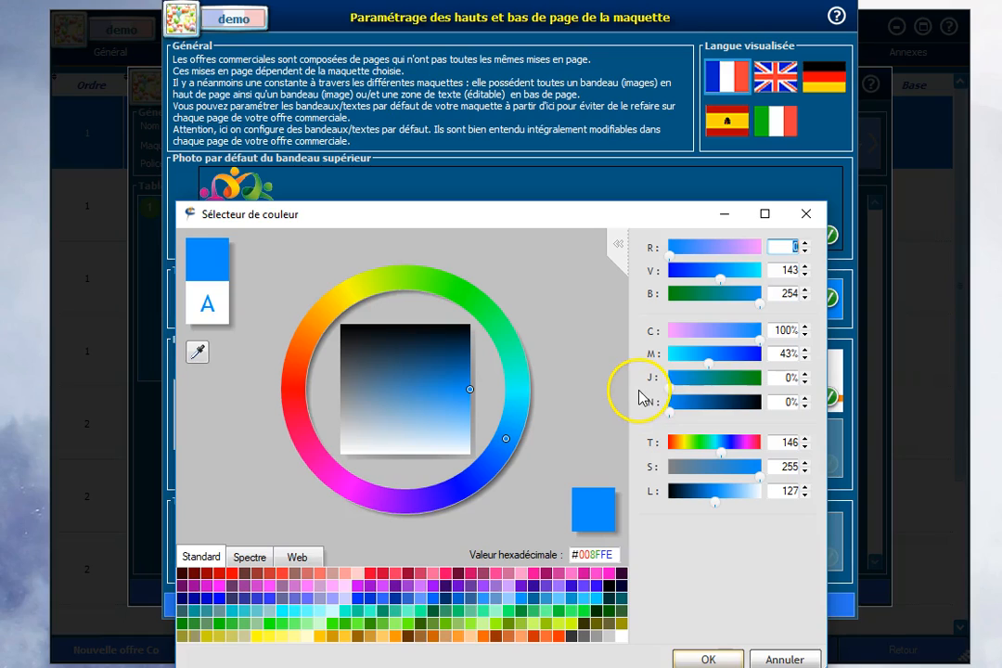
left_click(356, 494)
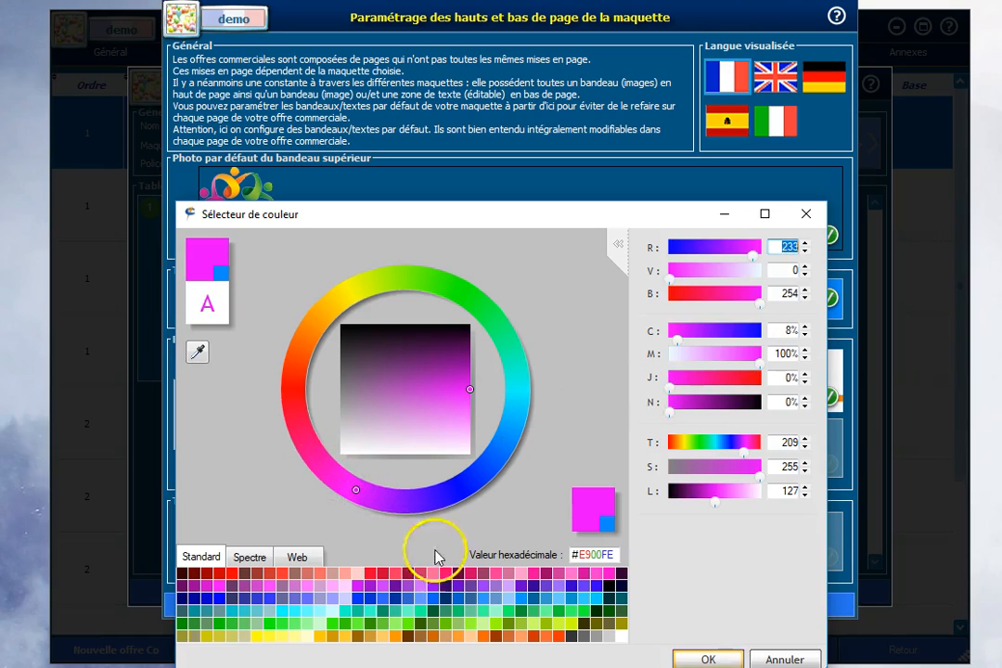
left_click(706, 659)
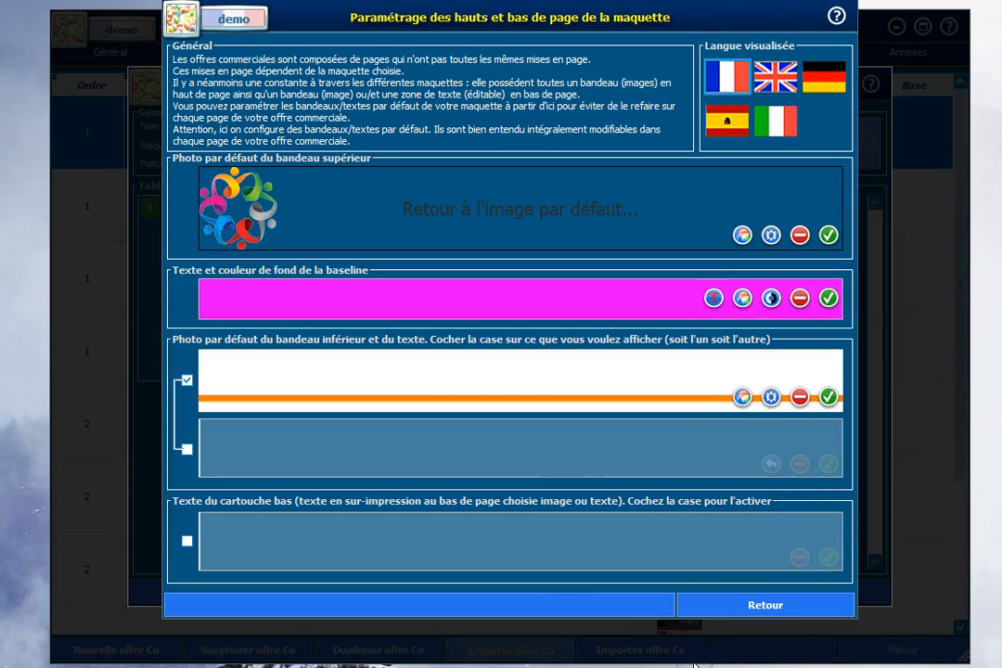
Step: Review the baseline's text and band colour settings in the colour selector
left_click(713, 298)
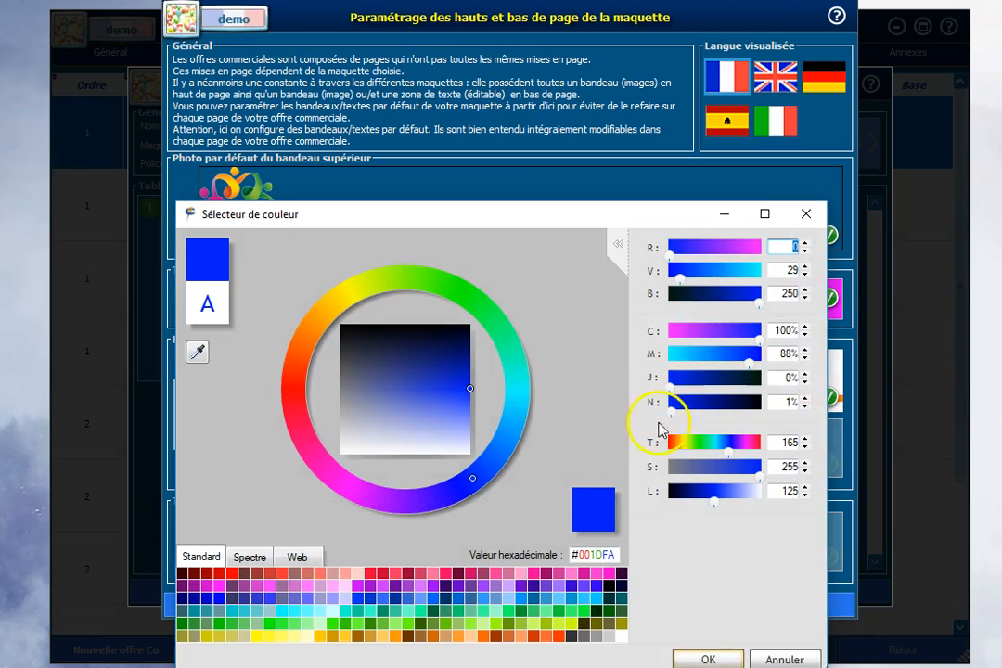
left_click(705, 657)
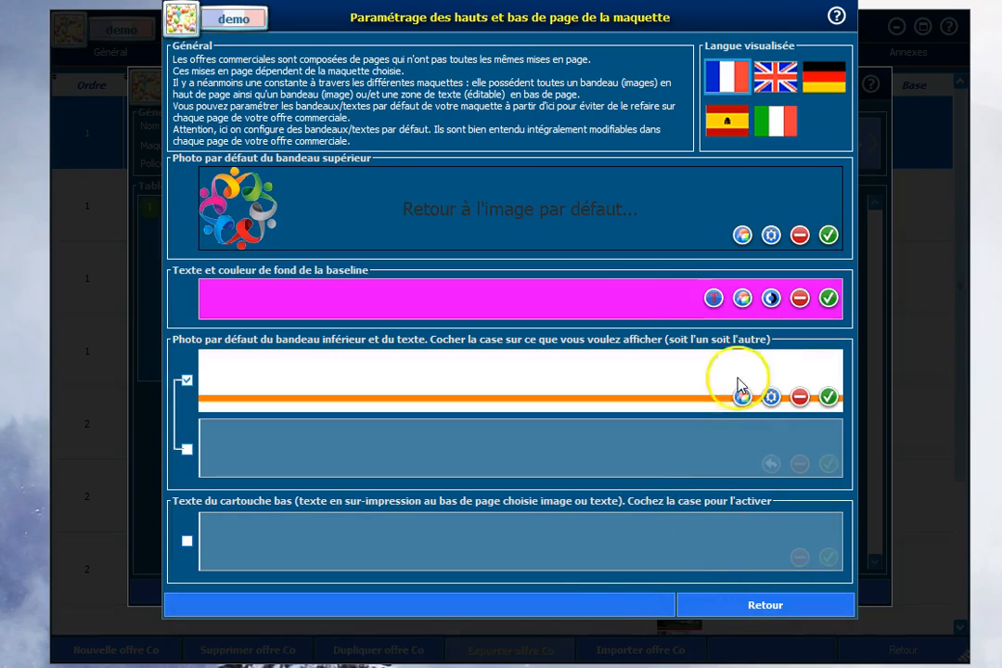
left_click(769, 297)
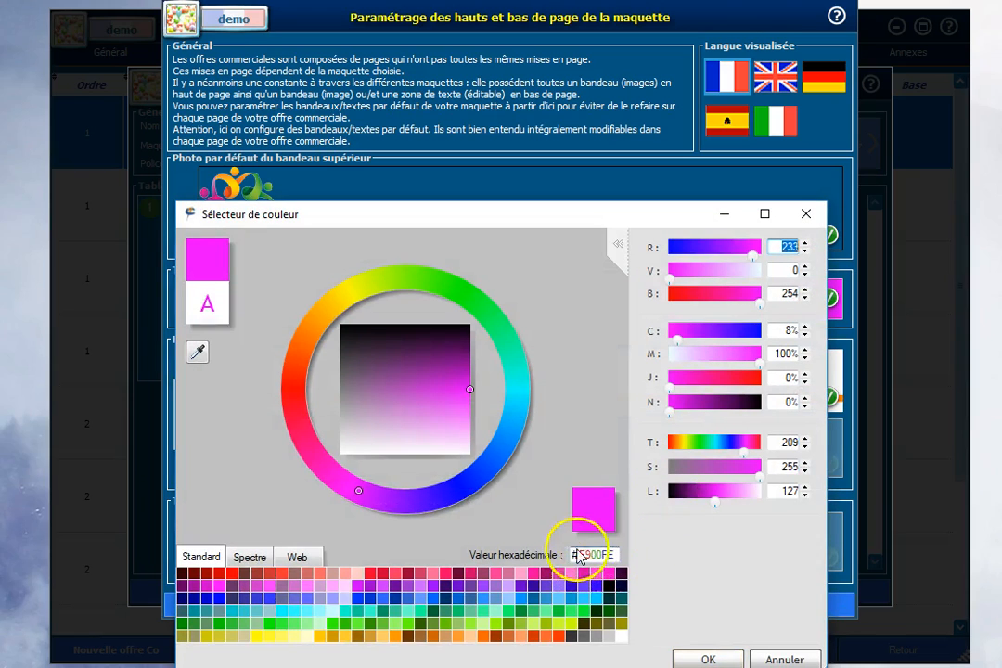
left_click(707, 659)
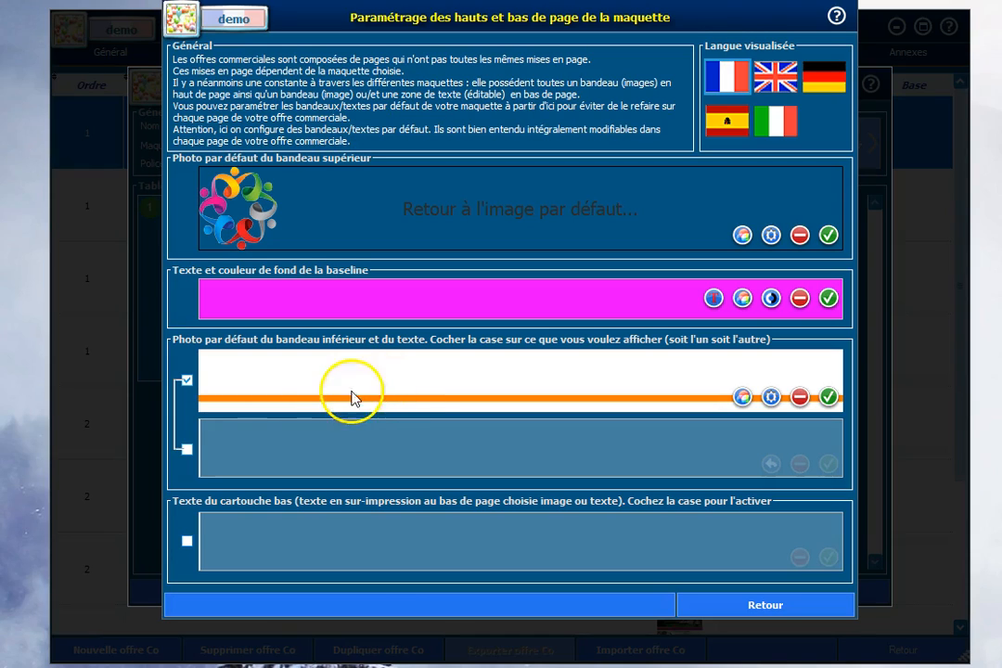
Step: Try the editable text option for the lower banner, then switch back to its default photo
left_click(187, 449)
left_click(274, 446)
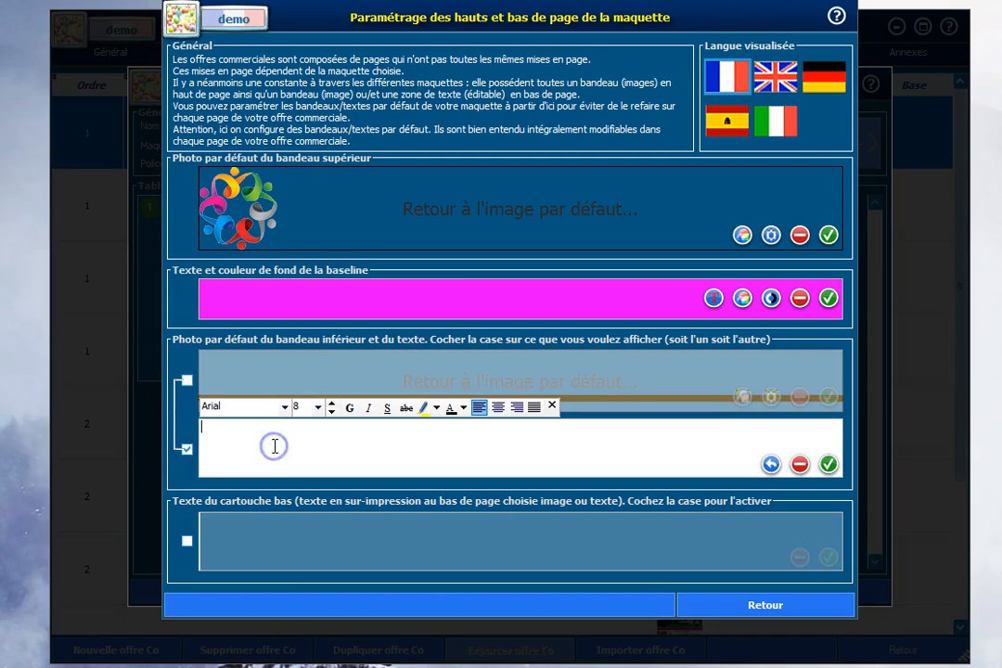
left_click(186, 380)
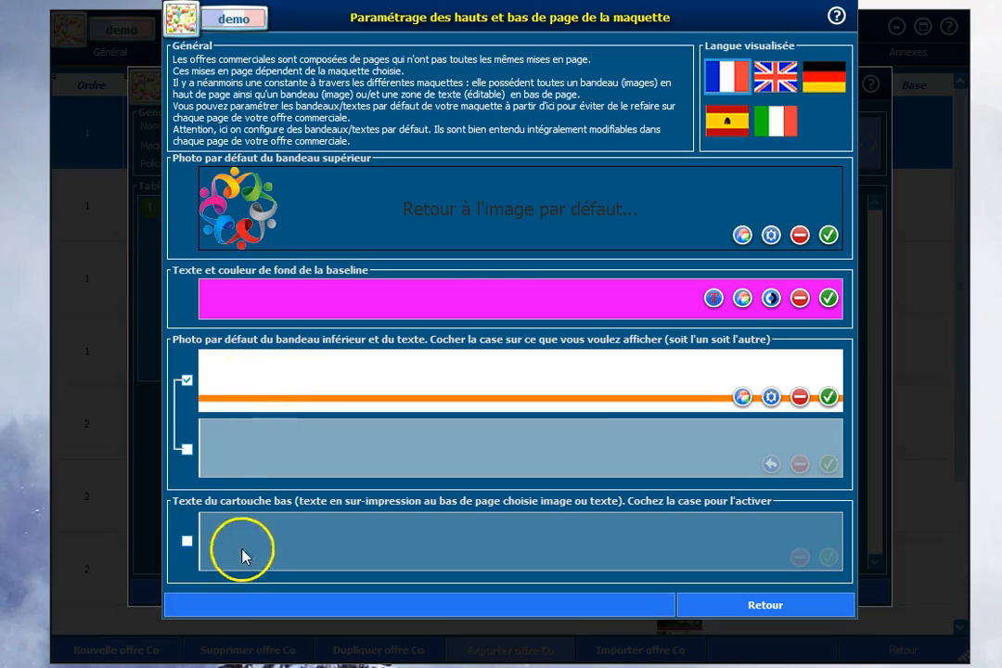
Step: Activate the lower cartouche text and switch the lower banner from photo to editable text
left_click(186, 541)
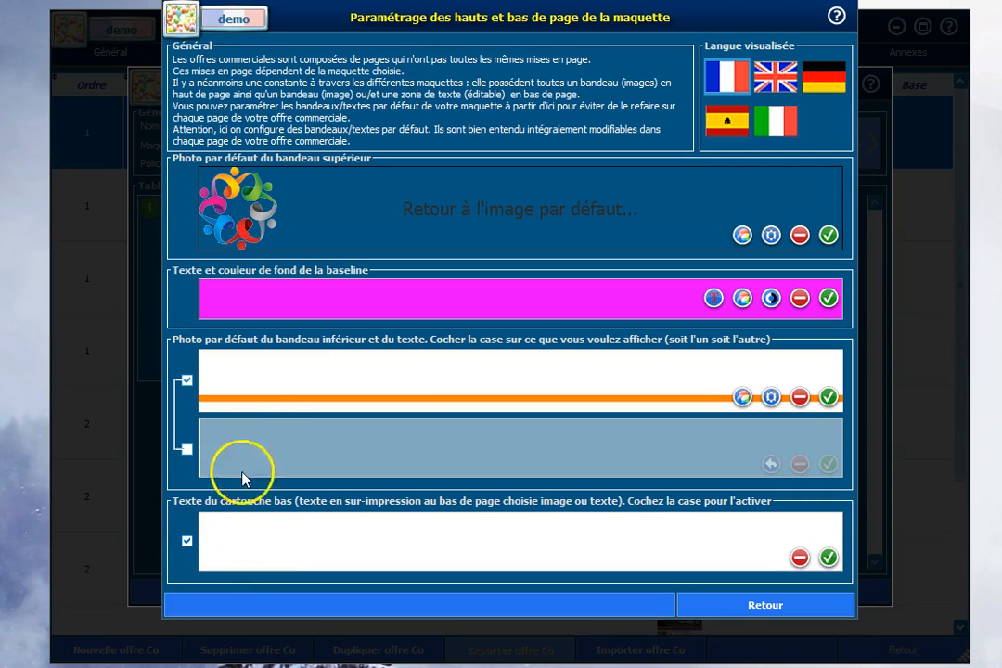
left_click(187, 449)
left_click(249, 441)
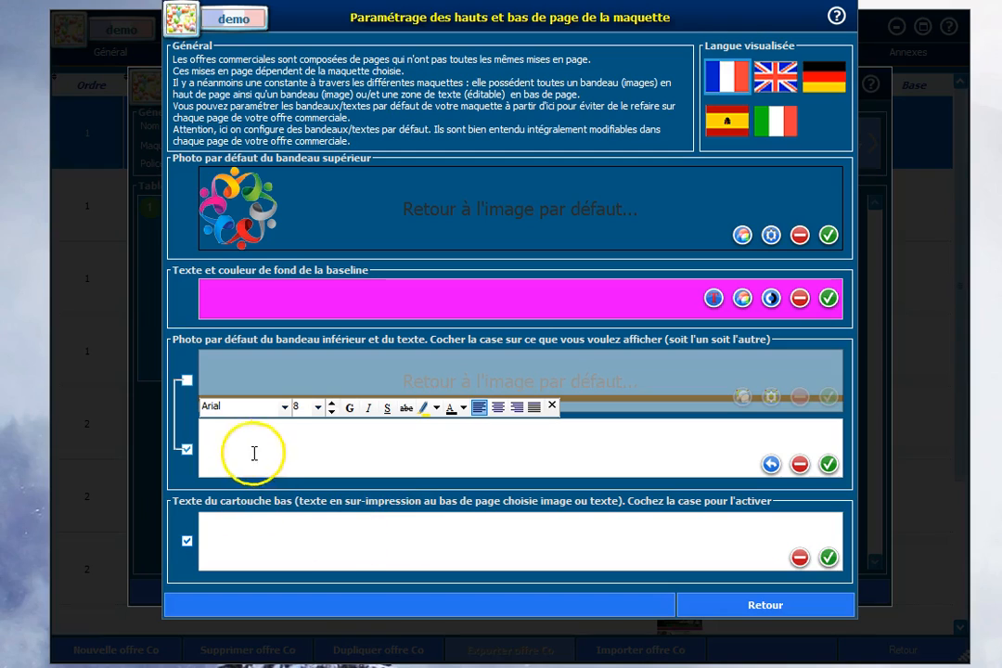
Step: Fill the lower cartouche with the company's name, phone number, address and e-mail, and switch the lower banner back to its photo
left_click(250, 526)
right_click(248, 526)
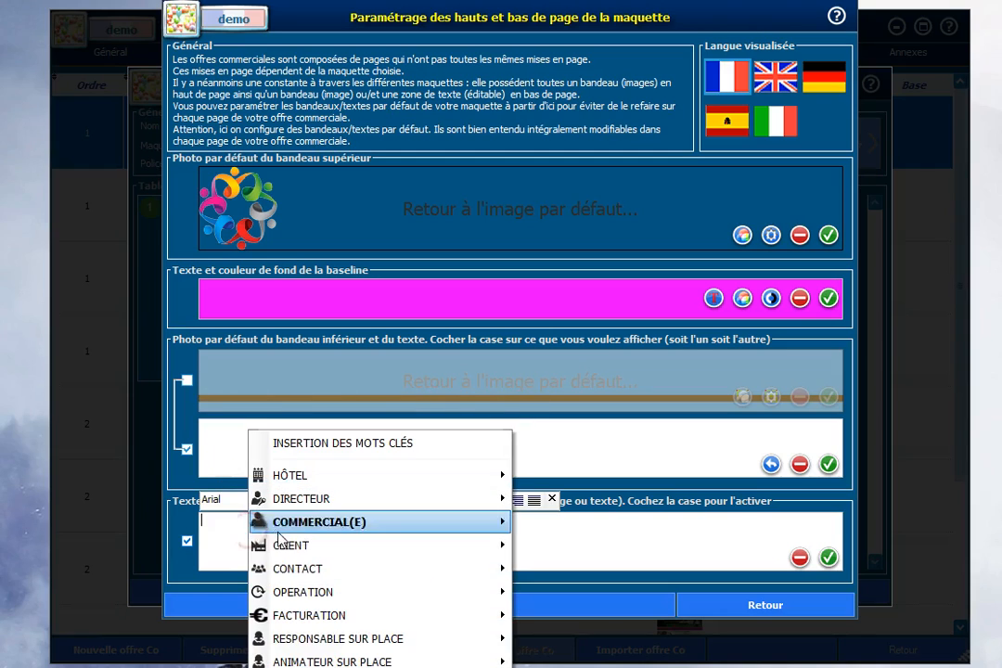
left_click(286, 666)
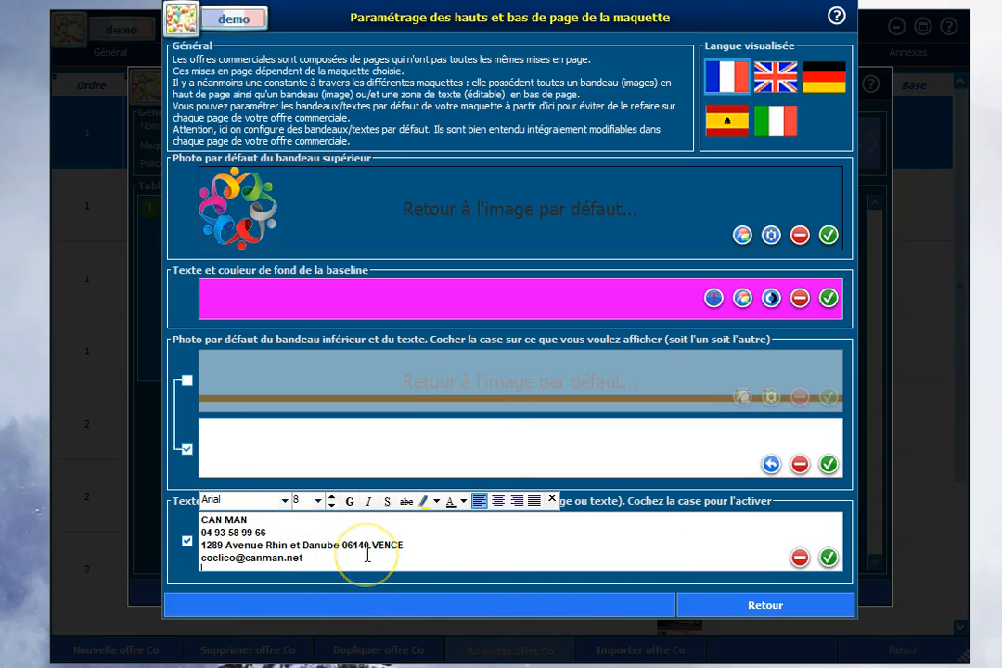
left_click(304, 457)
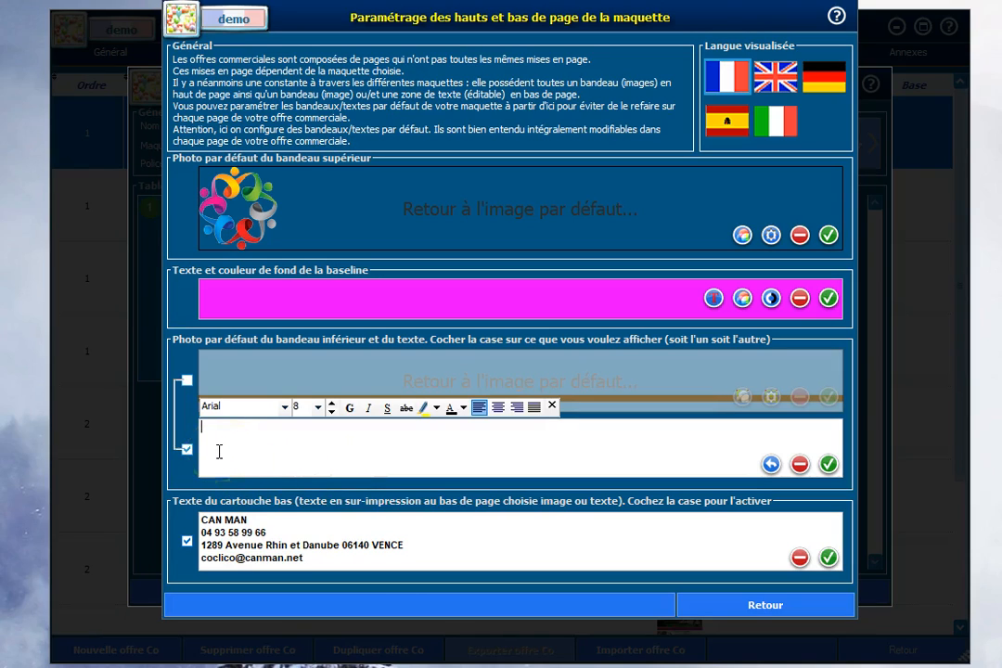
left_click(187, 379)
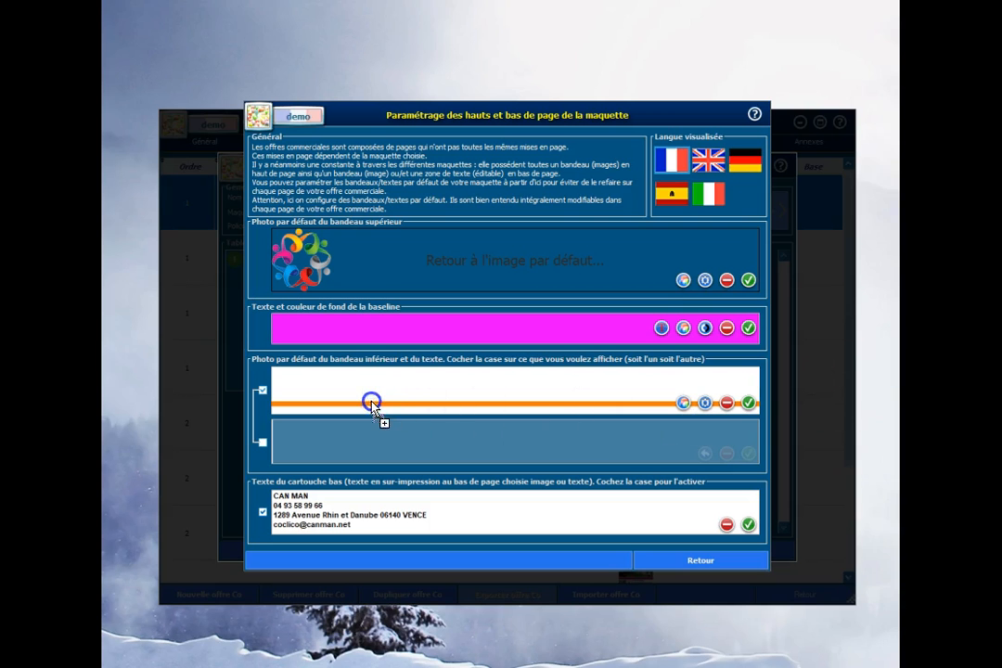
Step: Place the logo image in the lower banner and set its display mode to Homothétique centré
left_click_drag(371, 405, 368, 404)
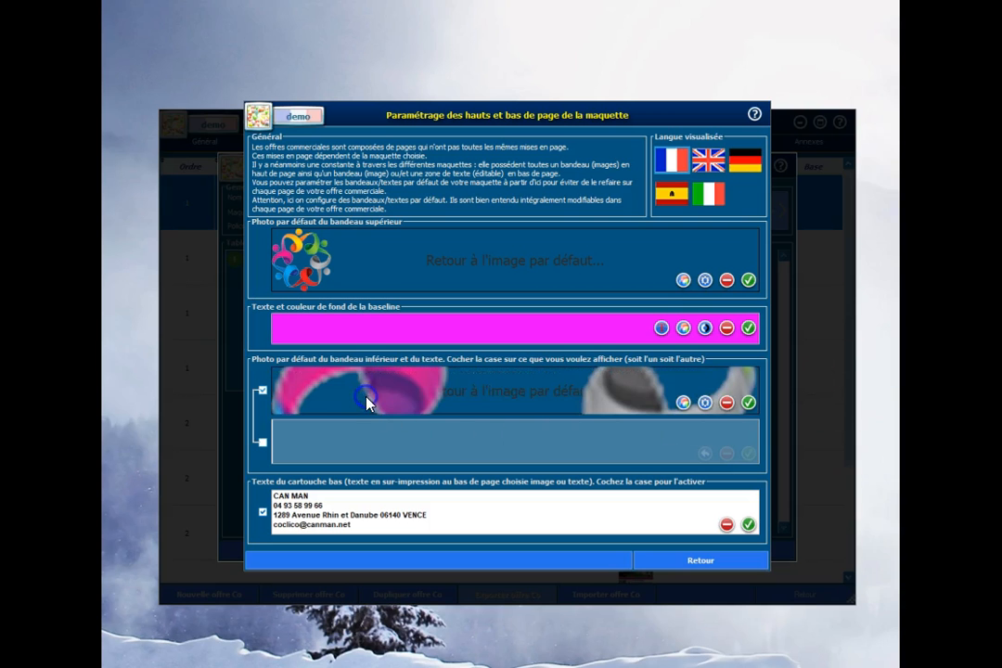
left_click(705, 402)
left_click(478, 316)
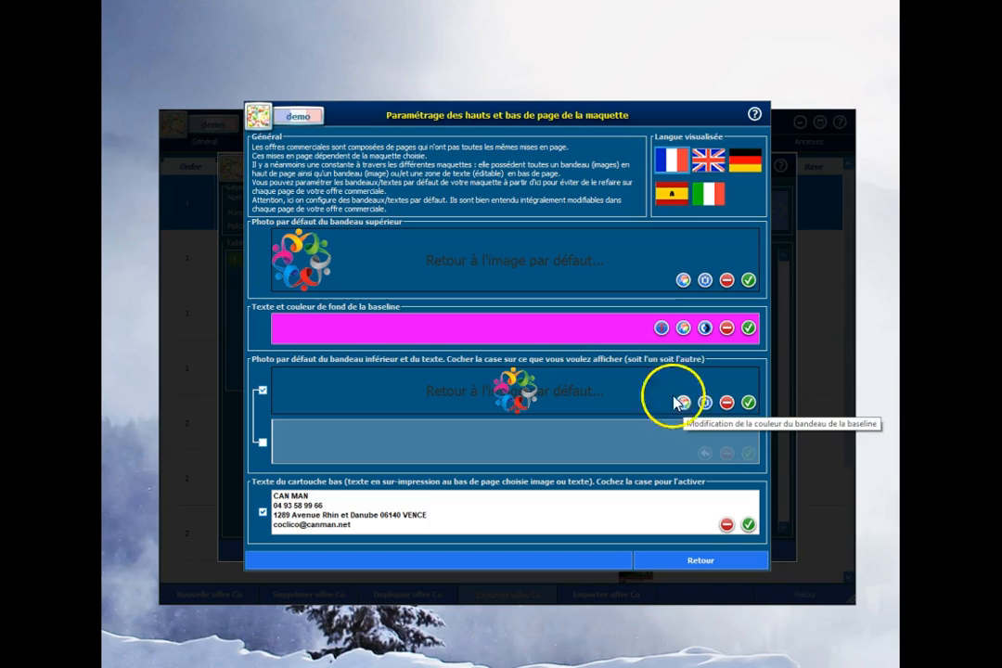
Step: Copy the baseline's hexadecimal colour E900FE and apply it as the lower banner's background colour
left_click(683, 329)
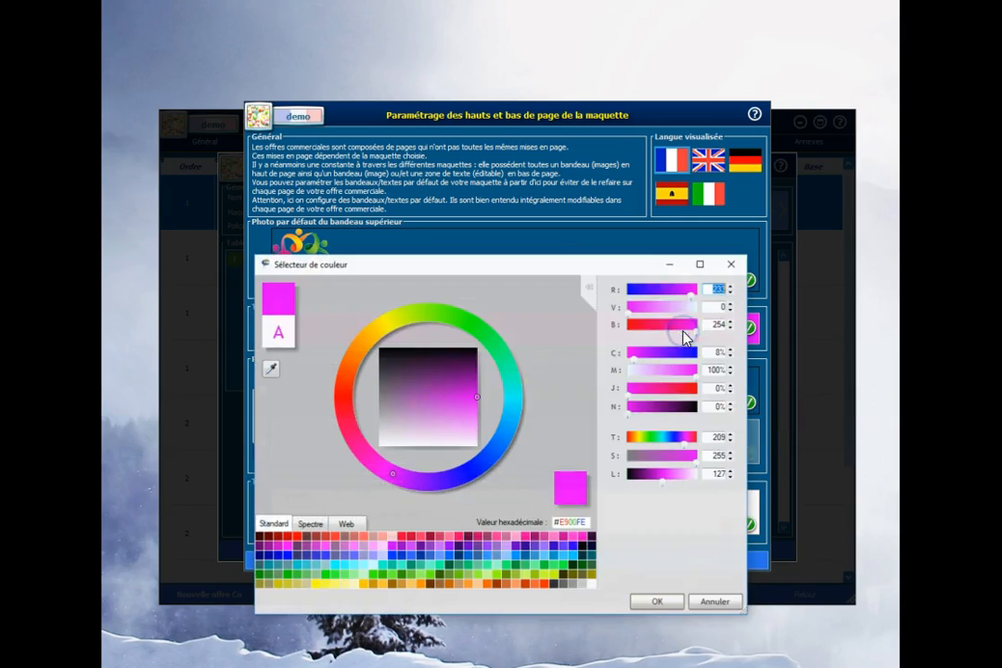
right_click(582, 523)
left_click(614, 539)
left_click(661, 603)
left_click(686, 406)
left_click(570, 524)
right_click(571, 525)
left_click(599, 548)
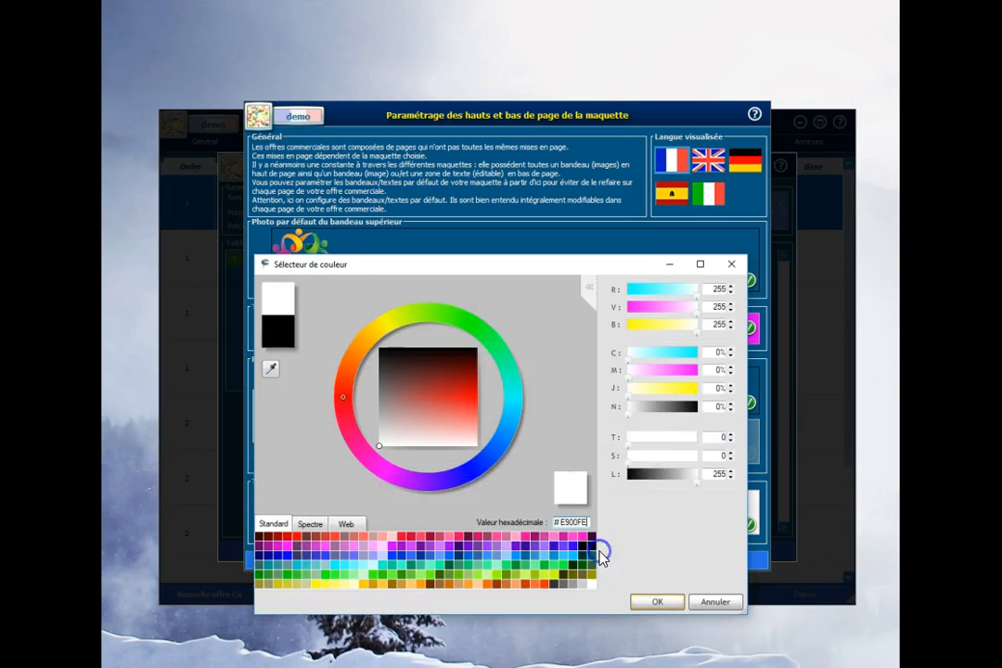
left_click(660, 601)
Step: Save the default lower banner, baseline, upper banner and cartouche text, and return to the commercial offer
left_click(748, 402)
left_click(748, 327)
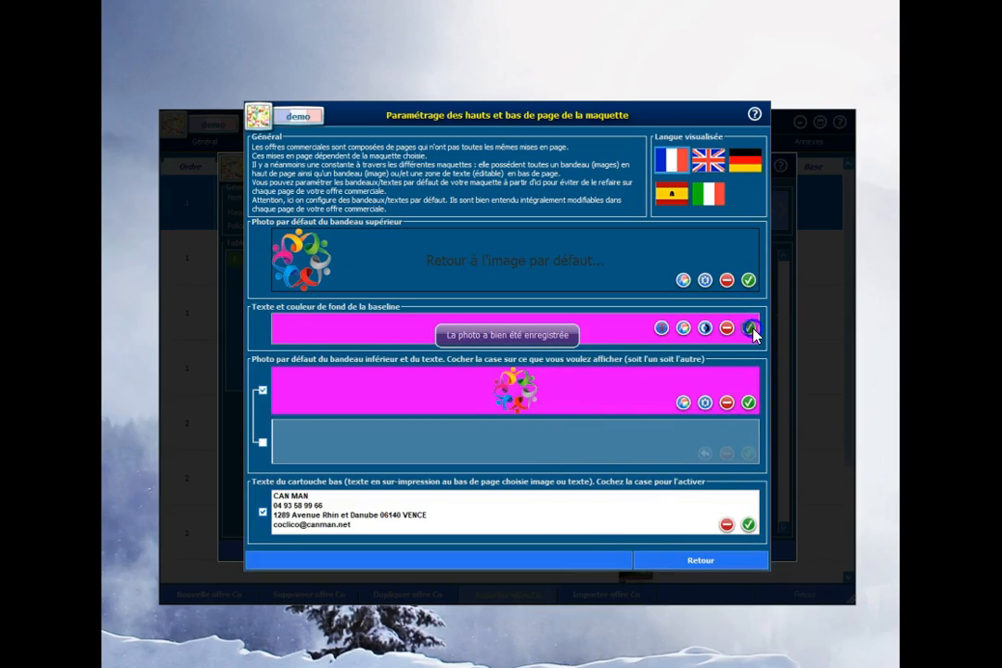
left_click(749, 280)
left_click(749, 525)
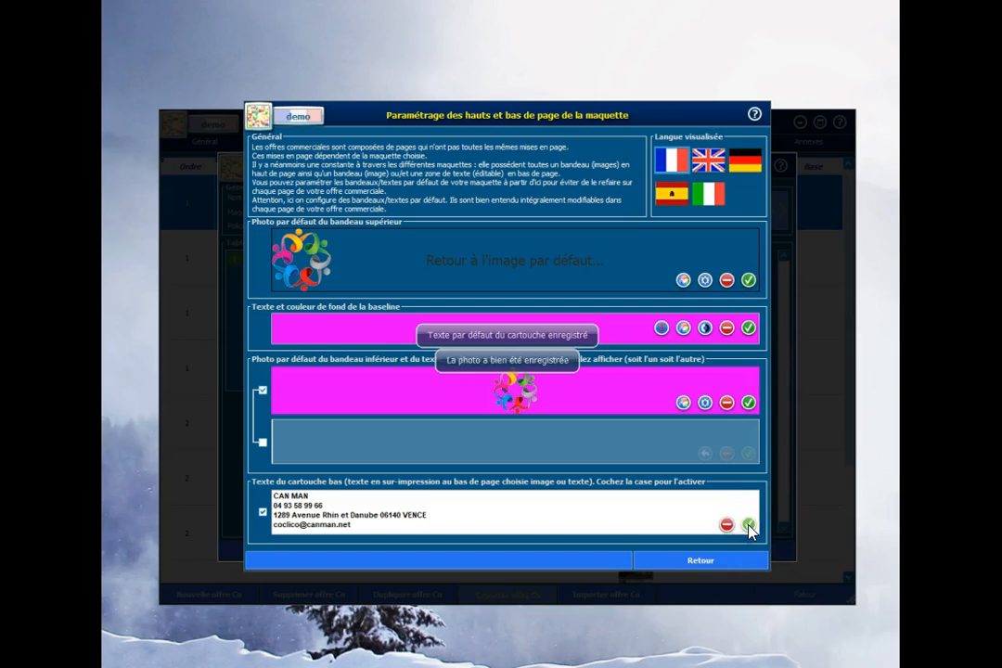
left_click(687, 565)
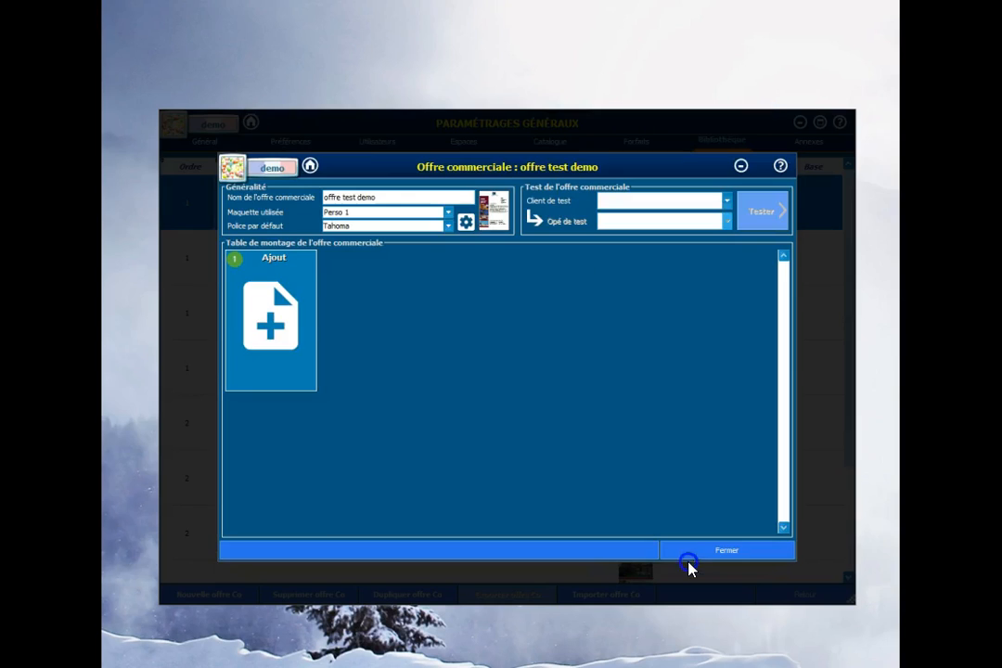
Step: Add a page in the 1ère de couv style and set its header logo's display mode to Homothétique centré
left_click(276, 330)
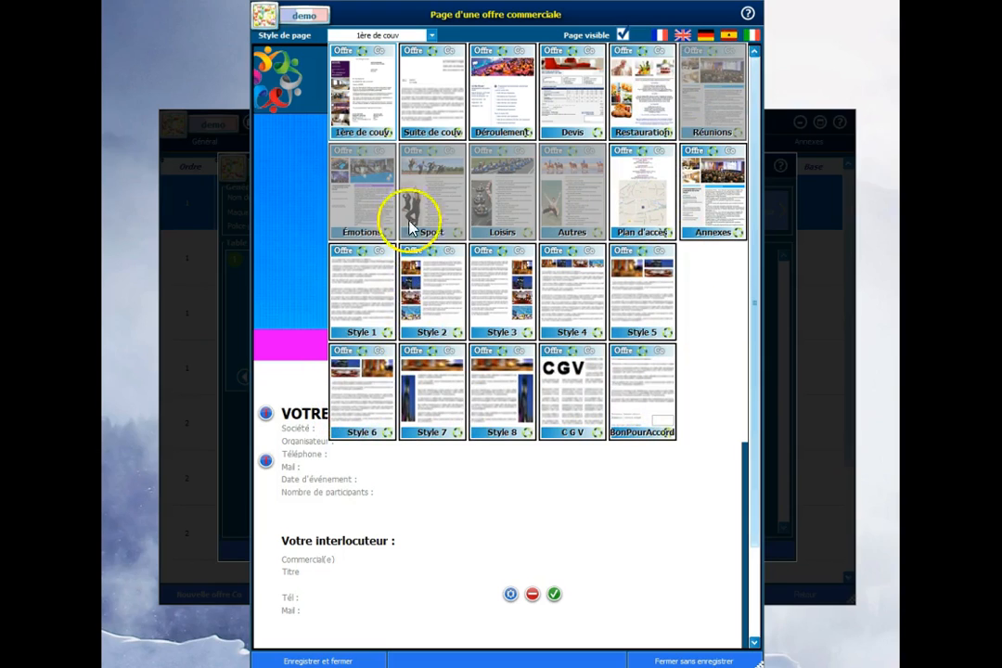
left_click(375, 106)
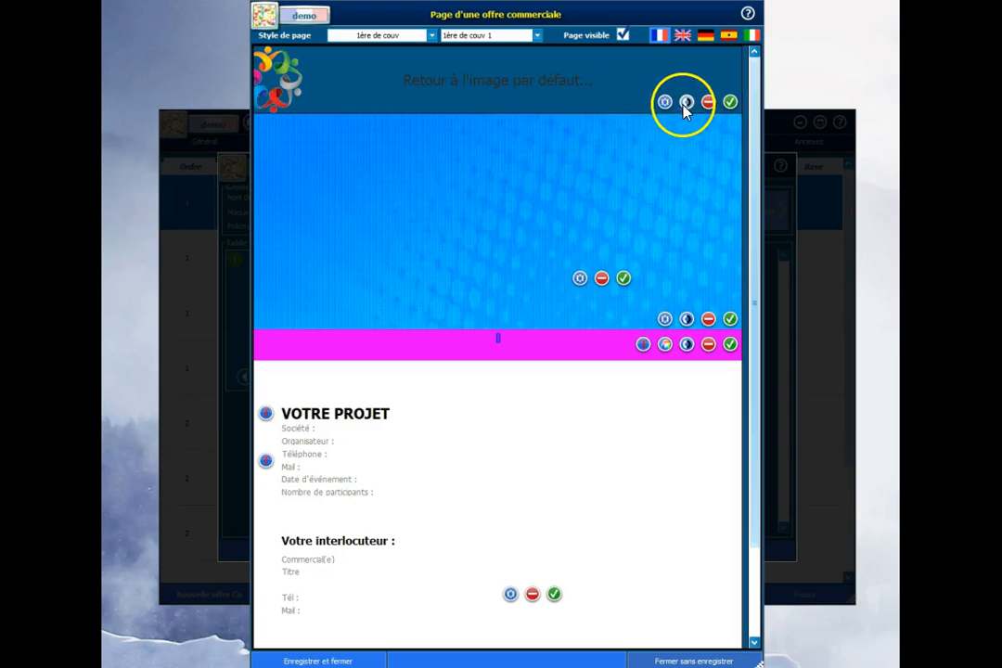
left_click(664, 101)
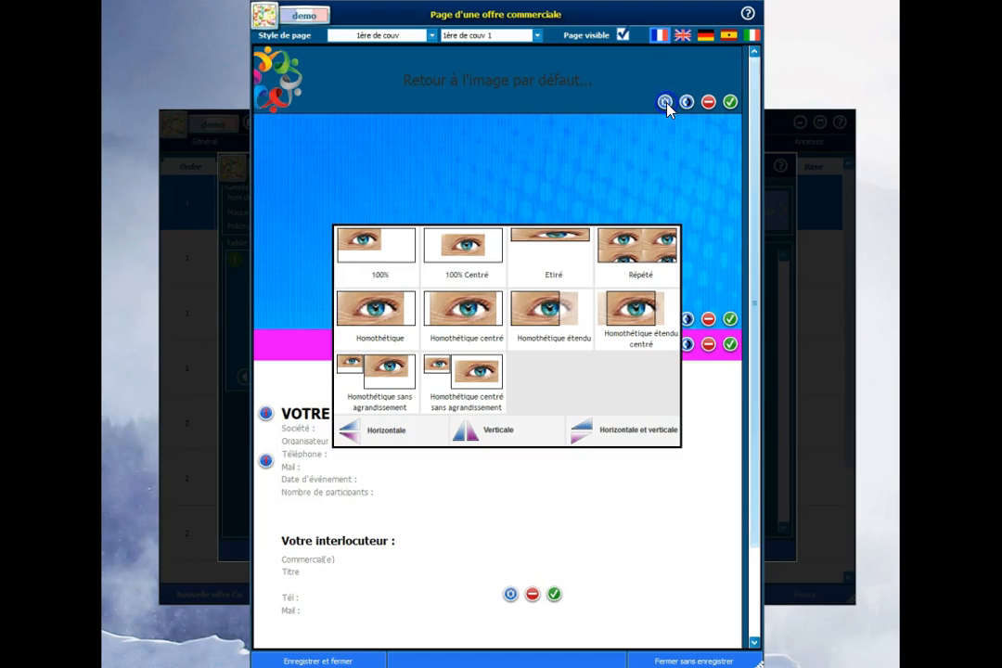
left_click(466, 315)
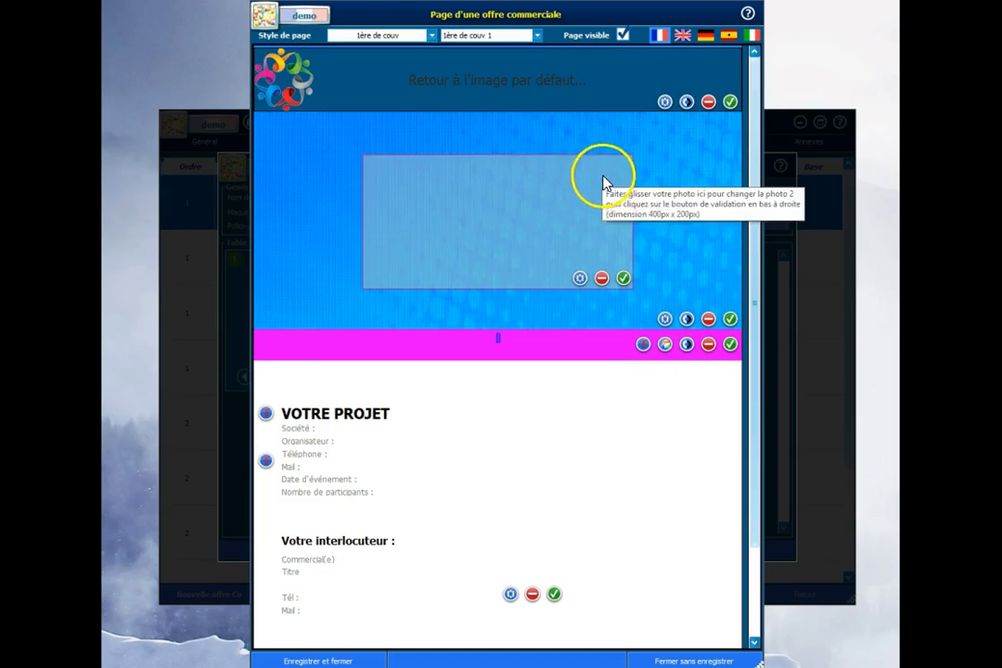
left_click(689, 176)
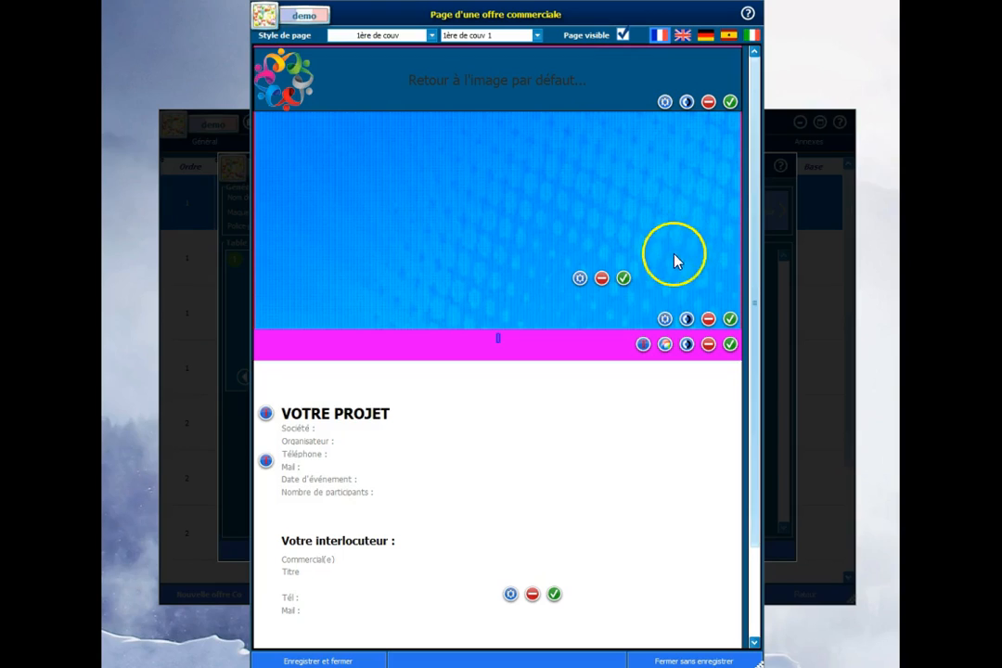
left_click(588, 342)
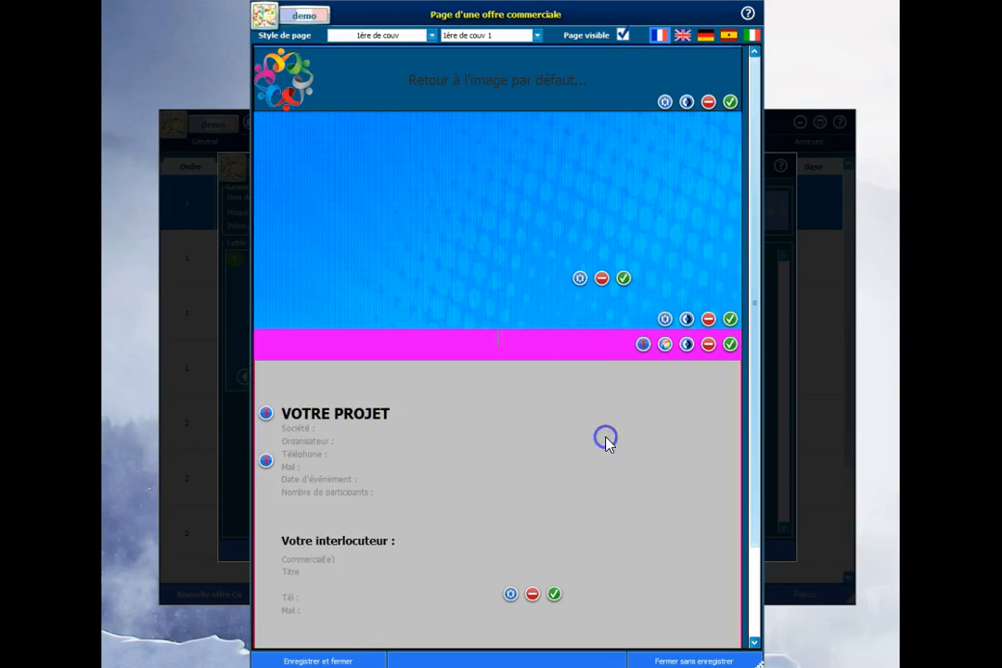
Step: Set the page number position to Droite in the cover page's footer
scroll(612, 441, "down", 3)
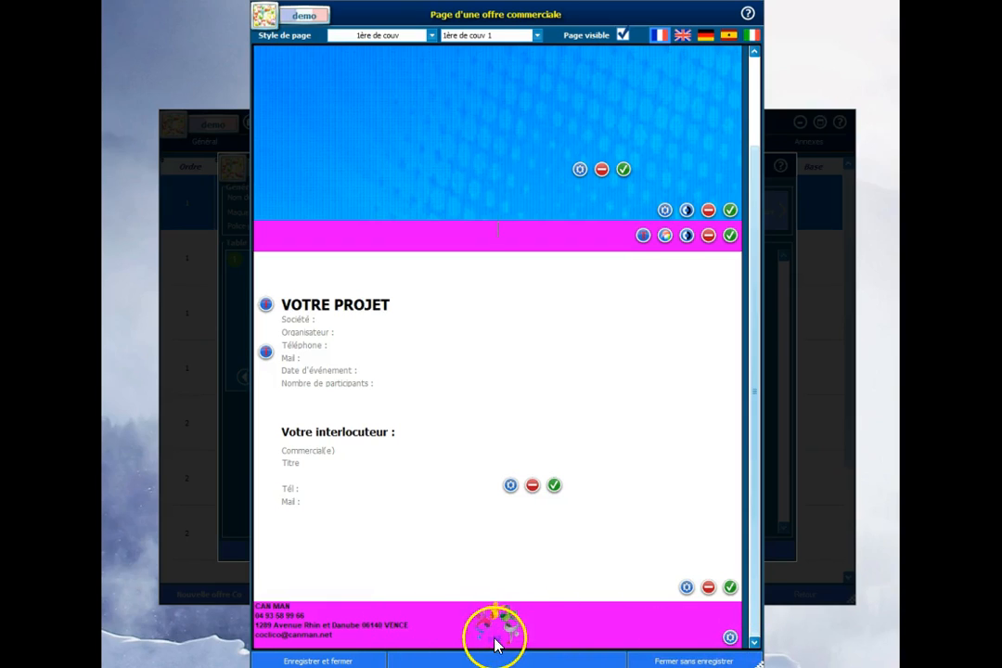
left_click(730, 637)
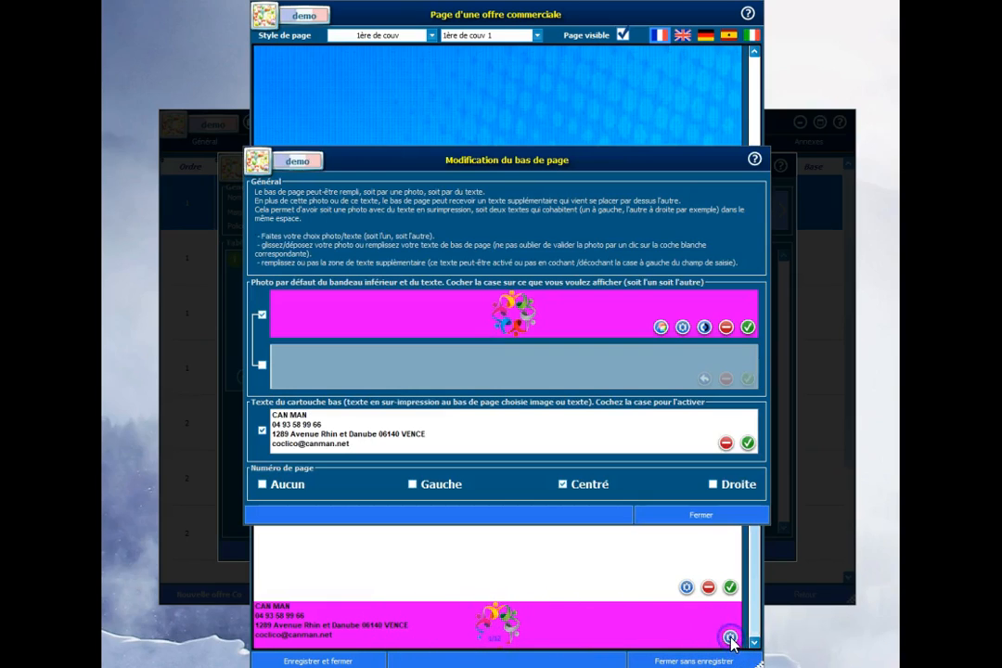
left_click(713, 483)
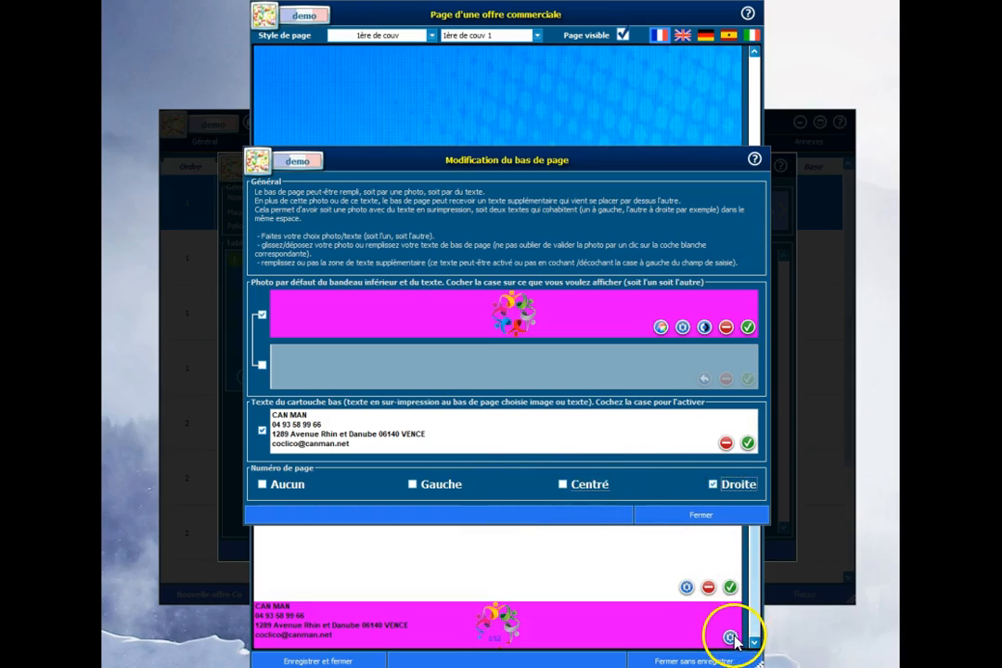
left_click(711, 516)
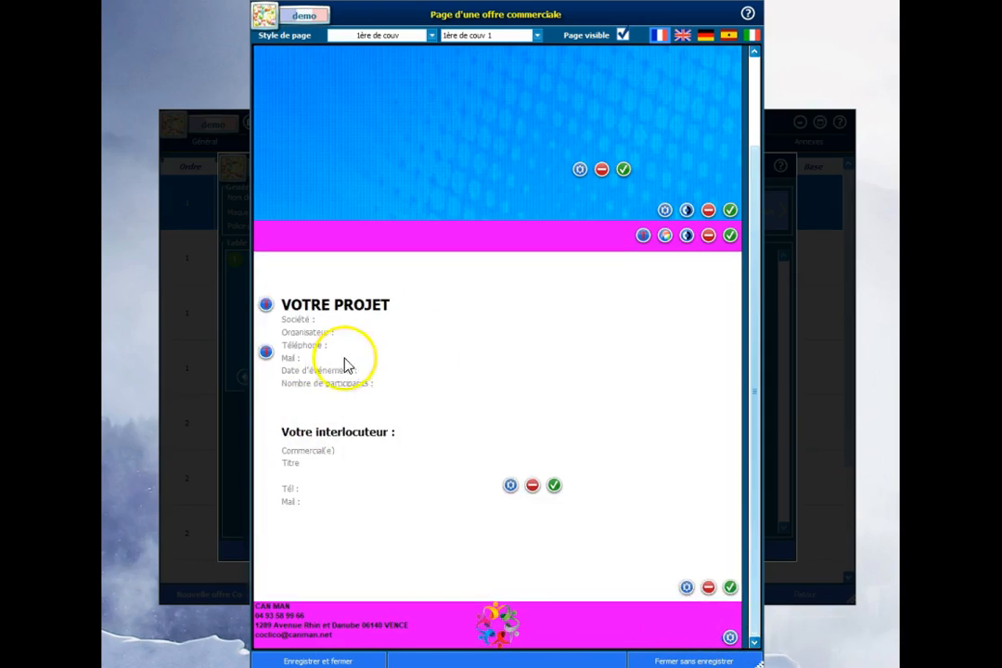
Step: Place the hotel photo as the cover's large upper background and remove the small photo overlaid on it
scroll(720, 295, "up", 1)
scroll(720, 295, "up", 3)
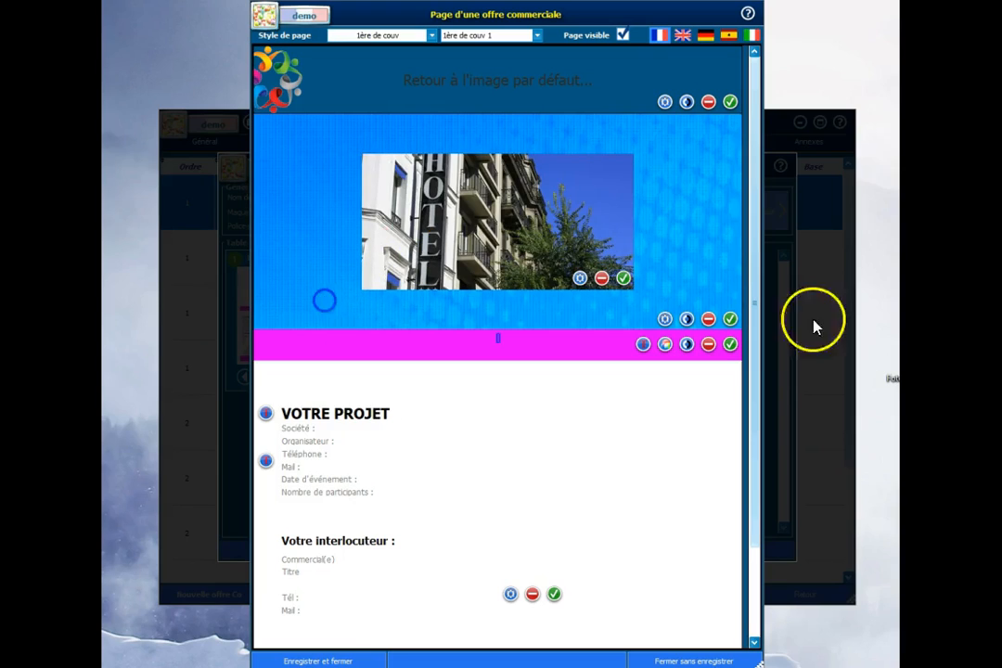
left_click_drag(898, 363, 305, 308)
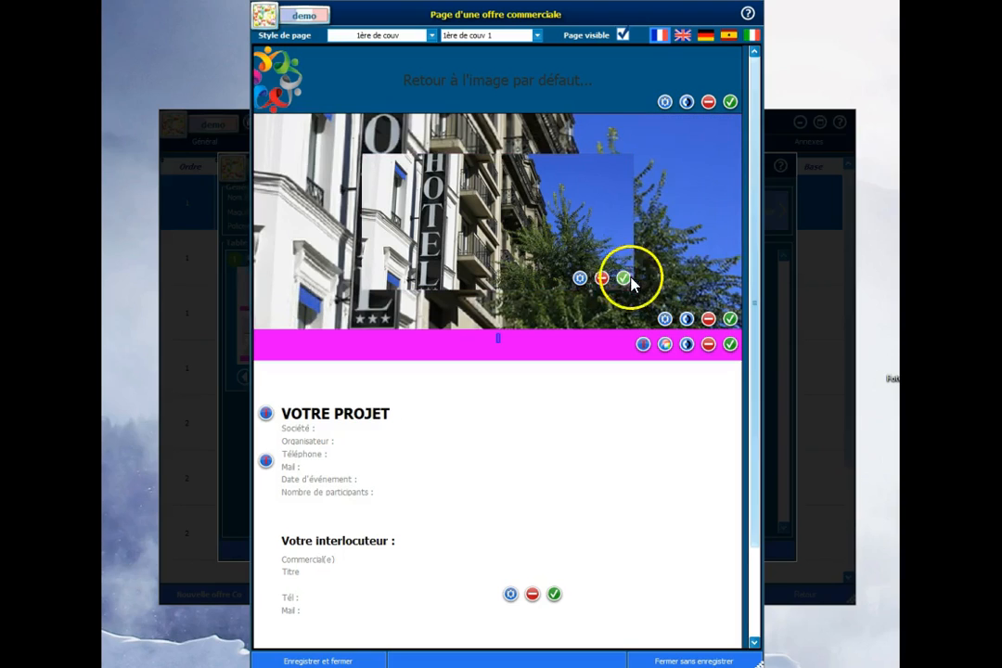
left_click(600, 281)
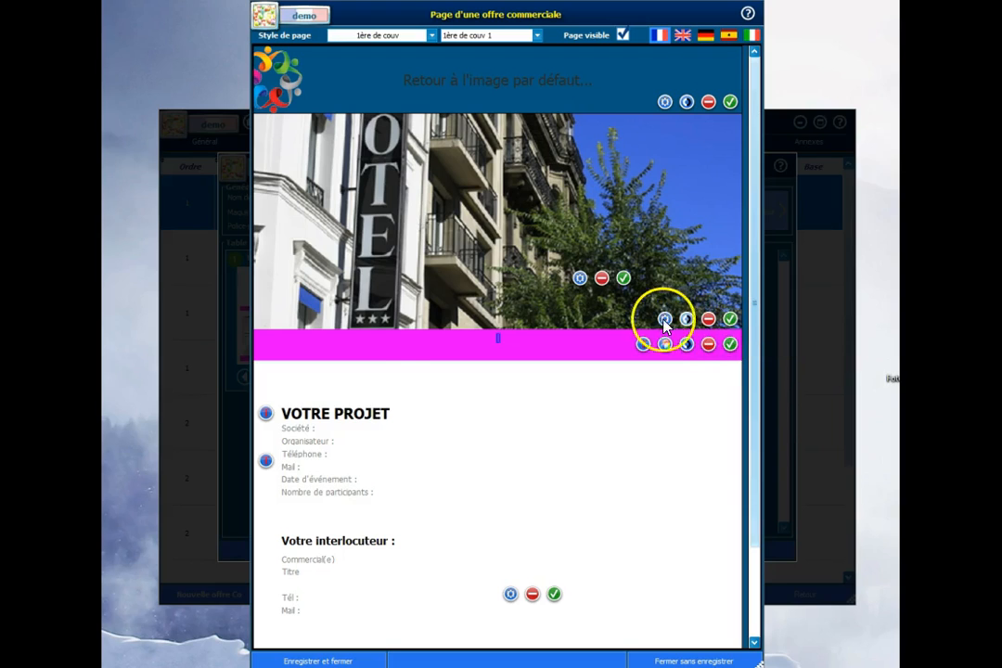
Step: Try the Homothétique centré and Homothétique display modes on the hotel background photo, and settle on Homothétique étendu
left_click(663, 319)
left_click(470, 312)
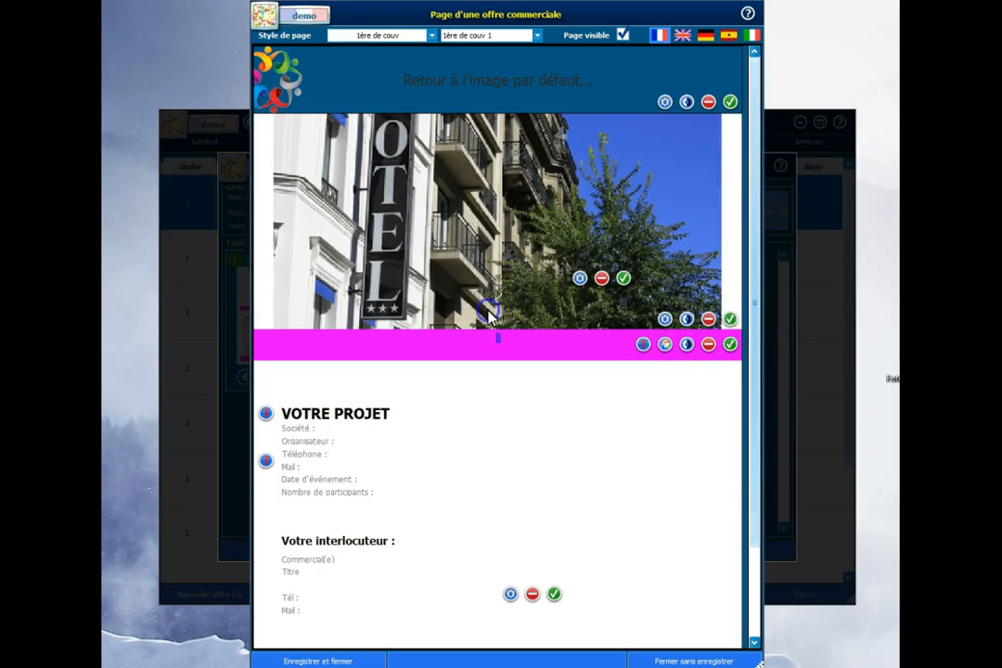
left_click(663, 319)
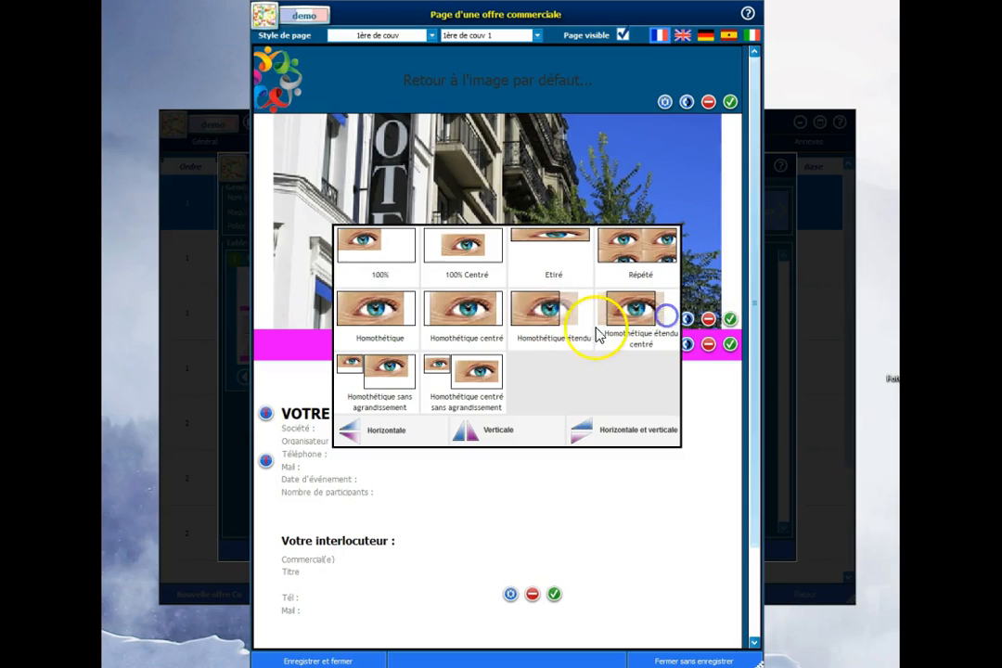
left_click(384, 315)
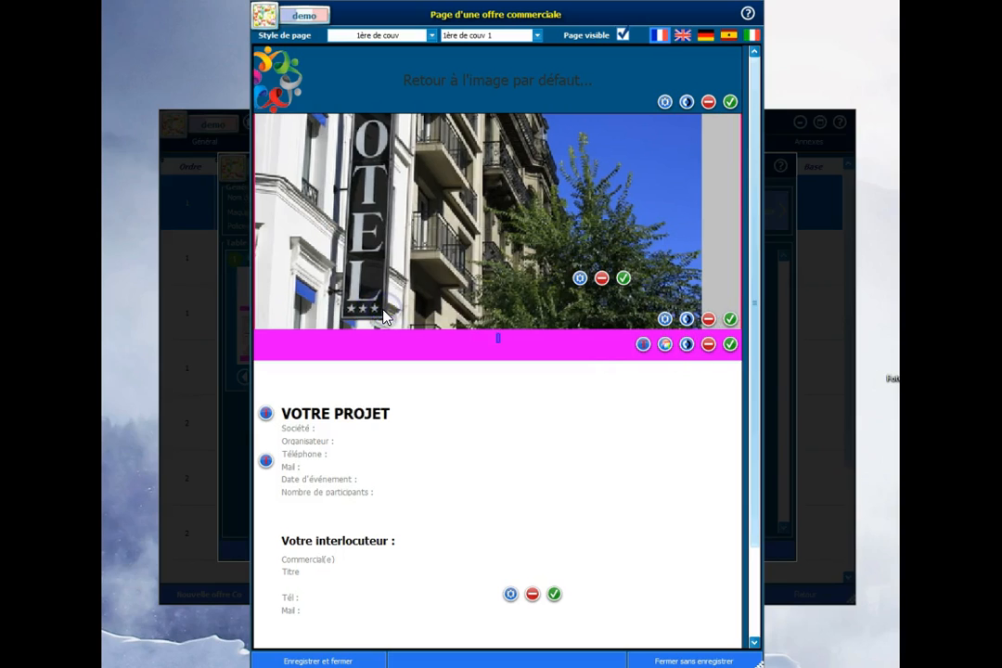
left_click(666, 320)
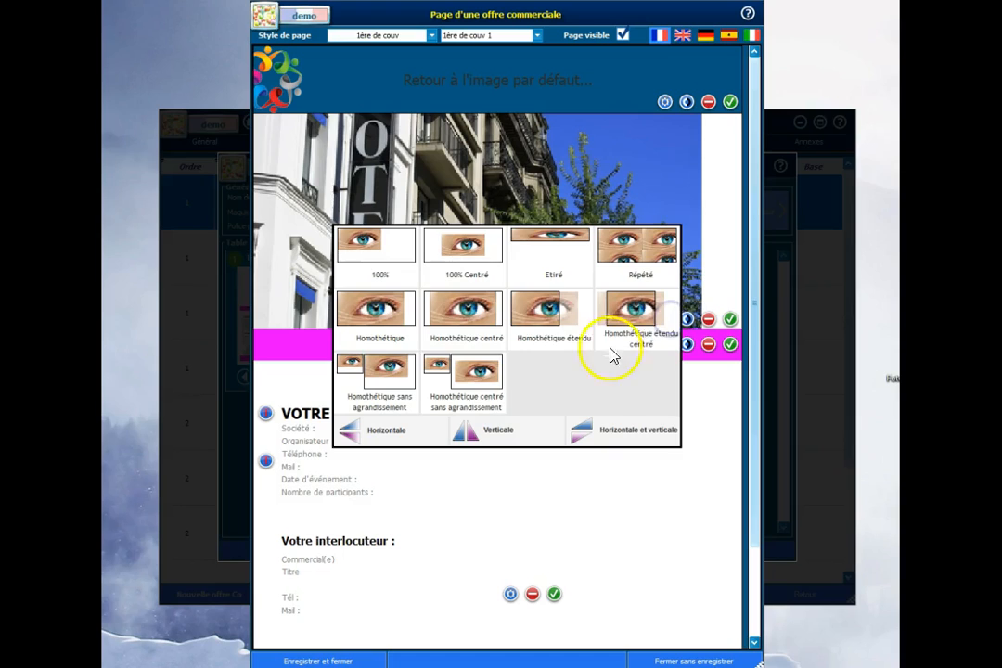
left_click(536, 322)
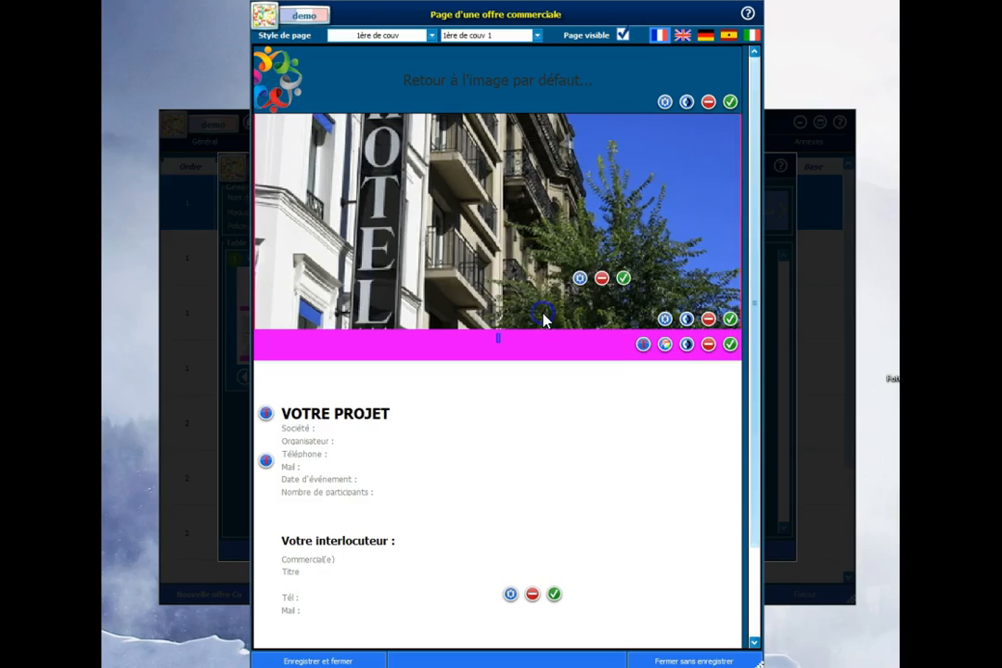
Step: Hide the cover page's header banner over the hotel photo, and save the background photo, baseline and header
left_click(688, 104)
left_click(612, 190)
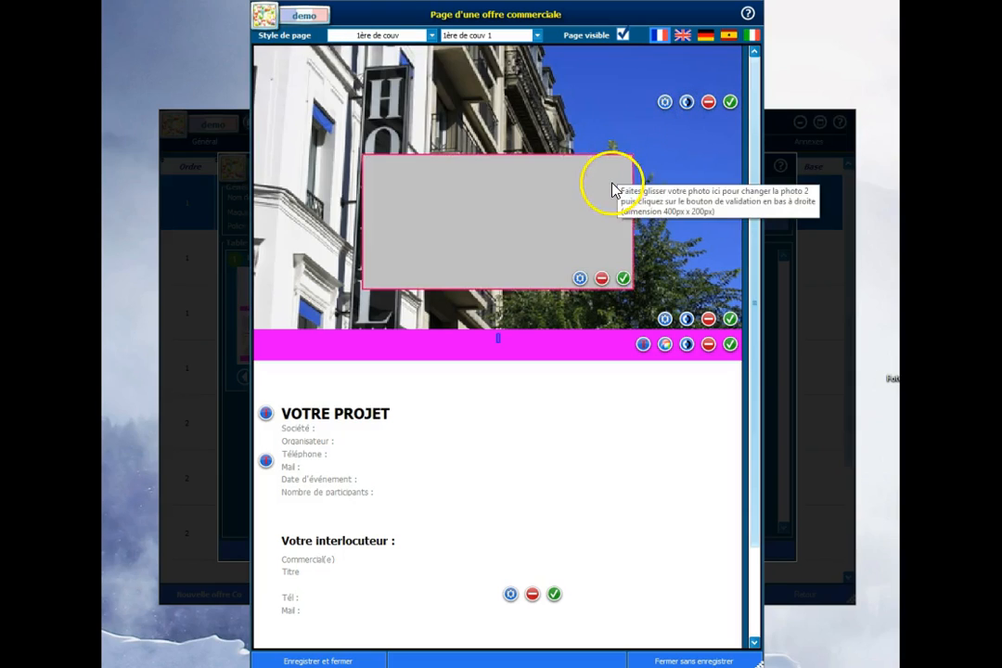
left_click(539, 332)
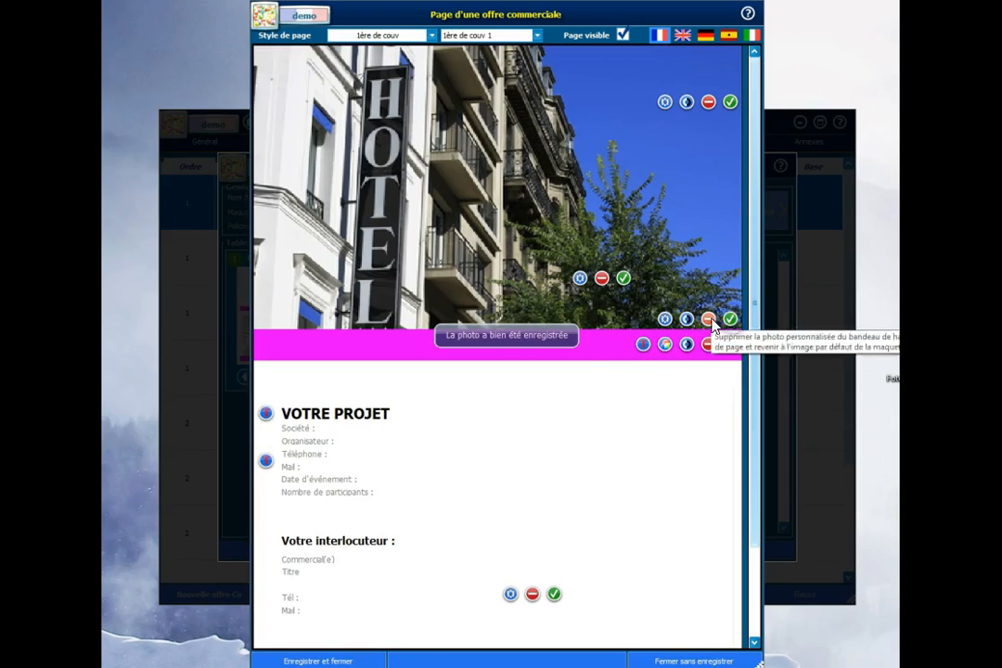
left_click(730, 344)
left_click(730, 101)
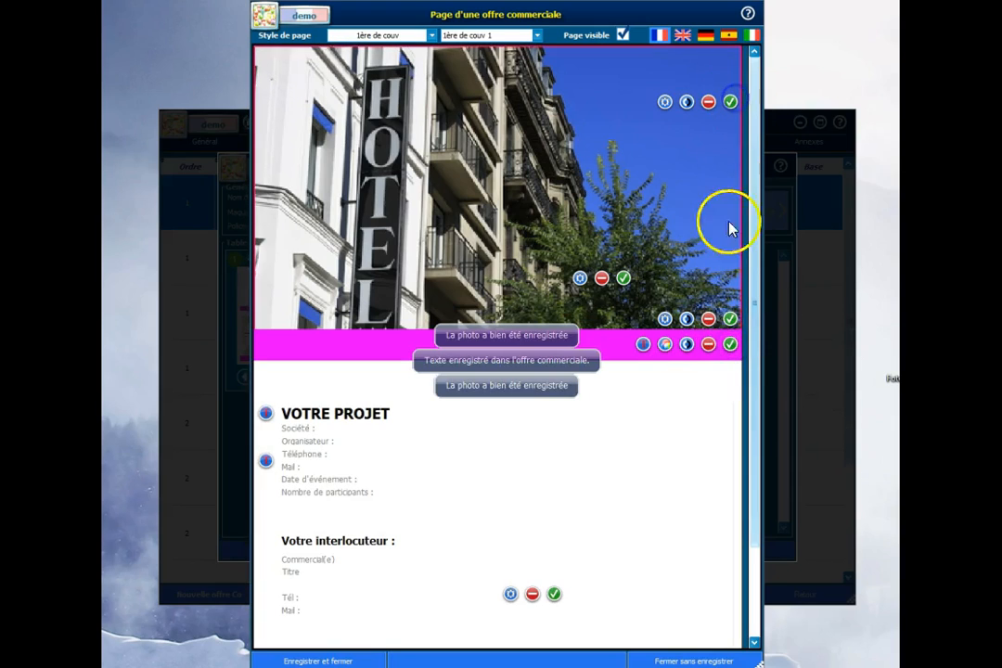
Step: Save and close the cover page, and open the SuiteDeCouv page for editing
scroll(663, 436, "down", 3)
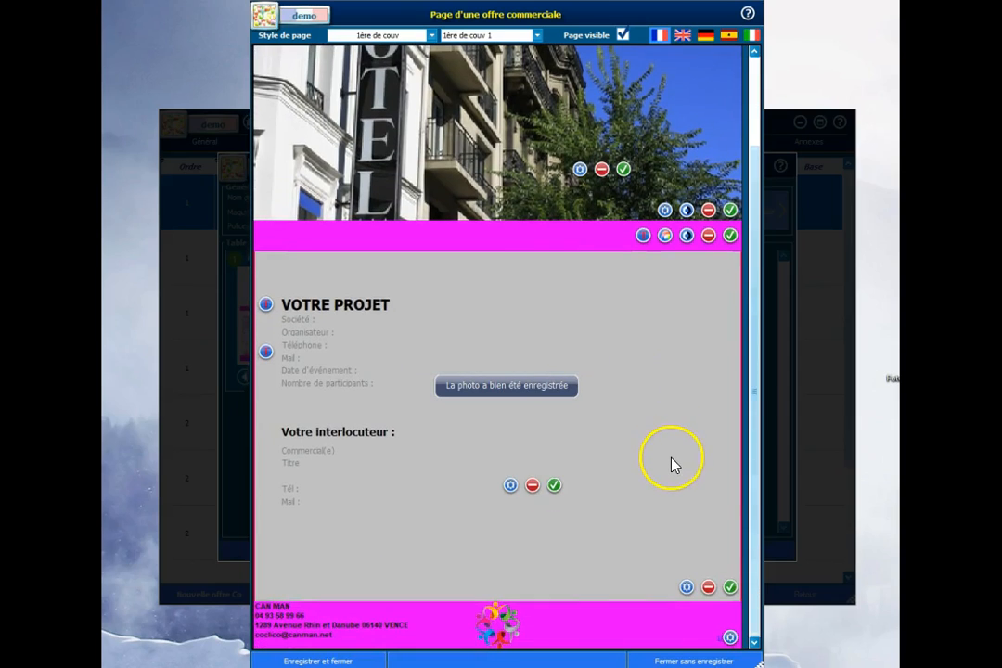
left_click(324, 661)
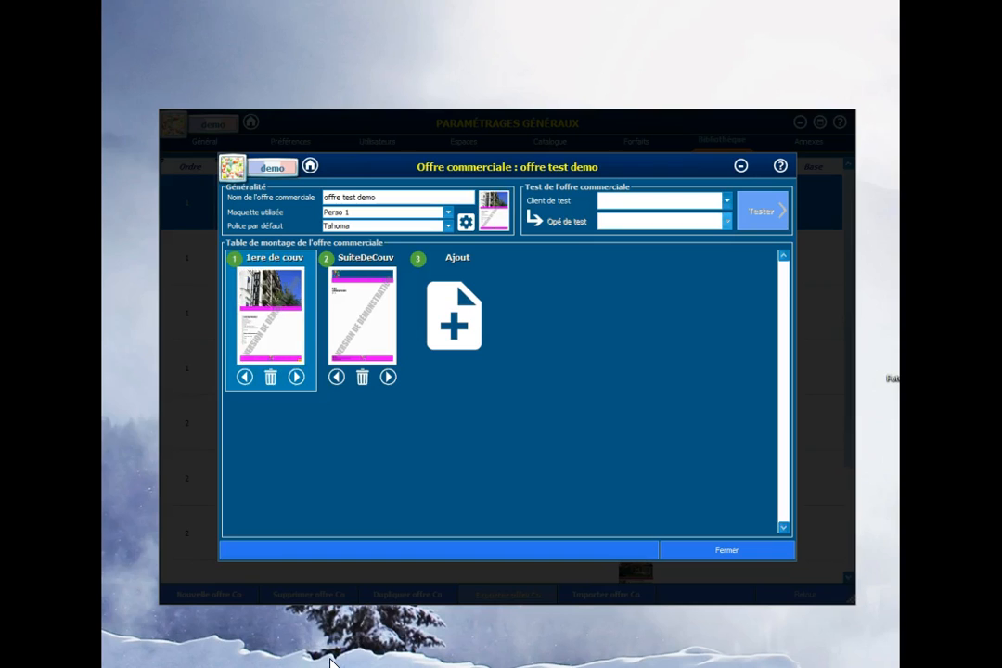
double_click(371, 320)
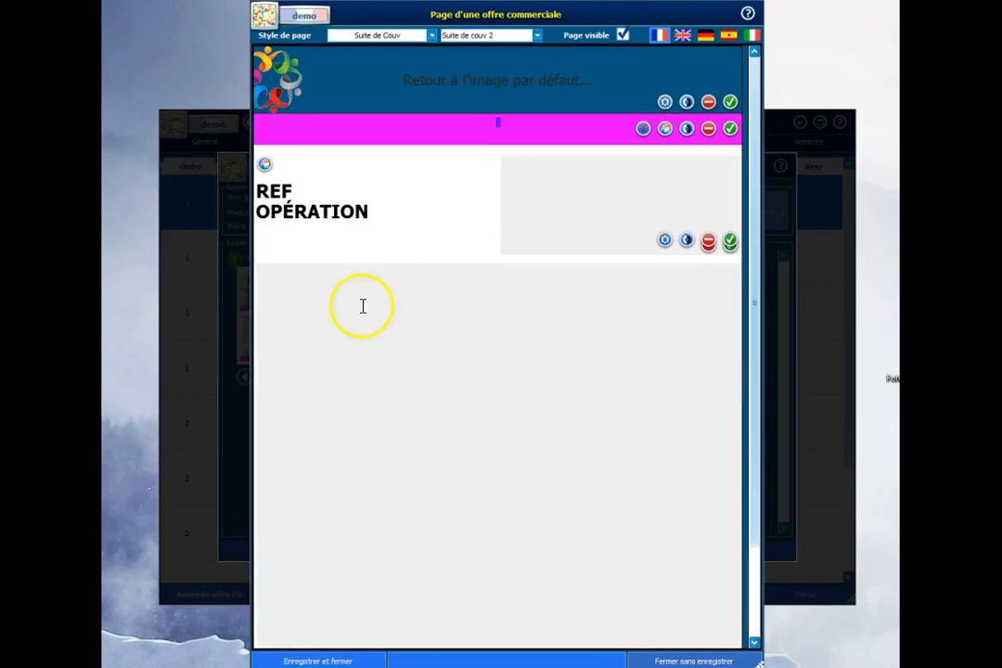
Step: Set the page number position in the SuiteDeCouv page's footer to Droite and close the footer settings
left_click(538, 116)
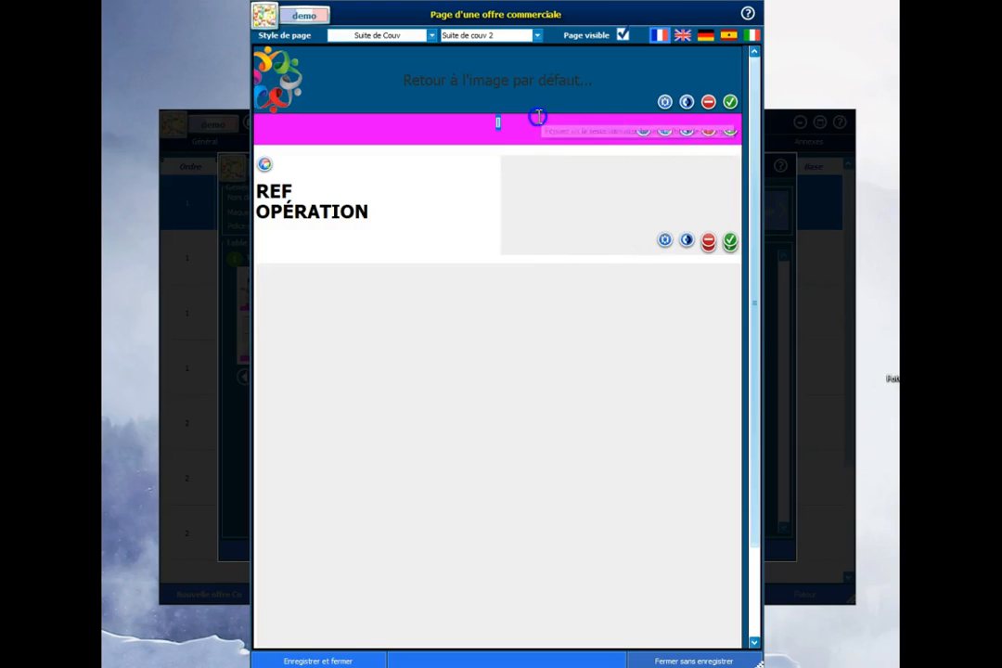
left_click(555, 175)
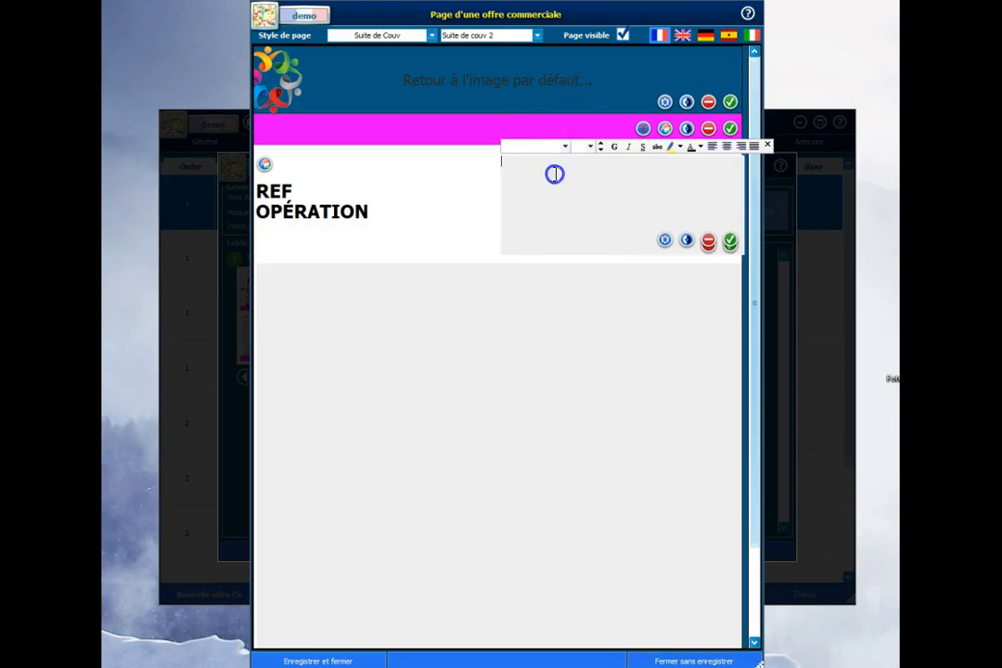
scroll(631, 360, "down", 3)
left_click(607, 420)
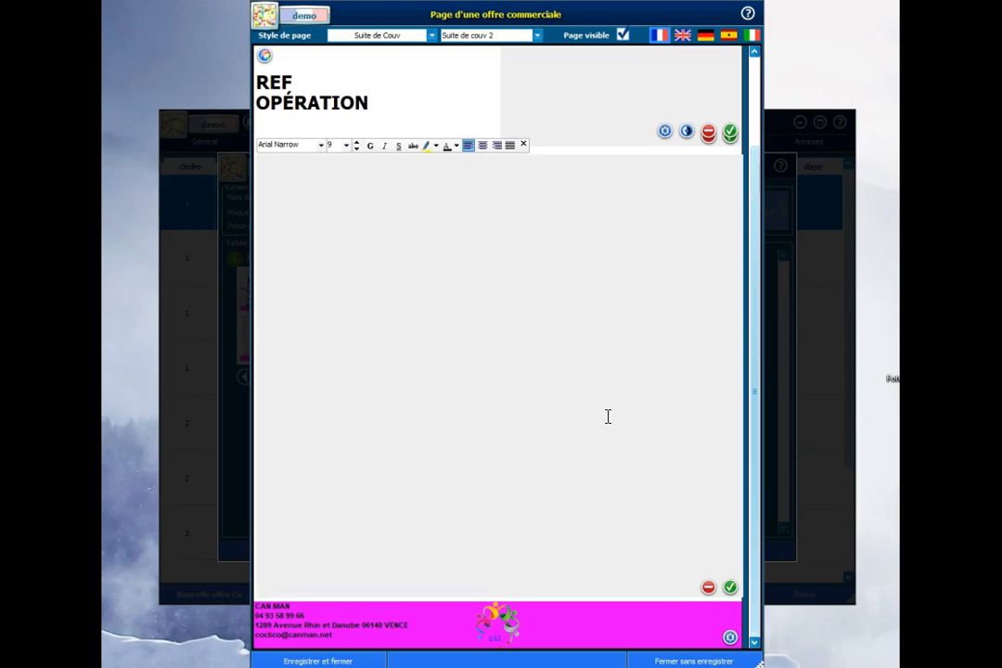
left_click(730, 638)
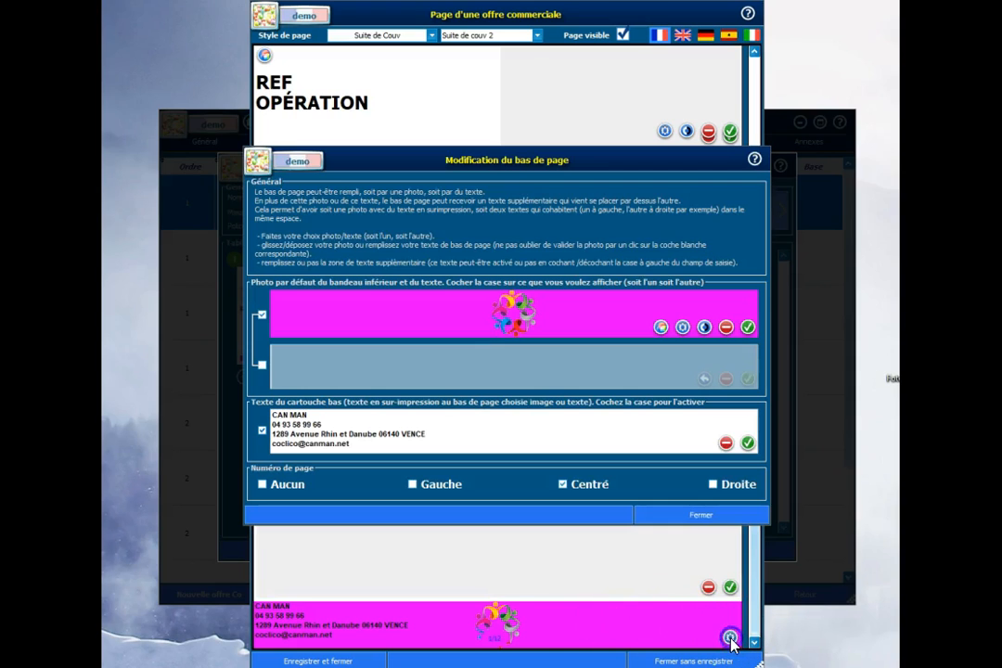
left_click(715, 485)
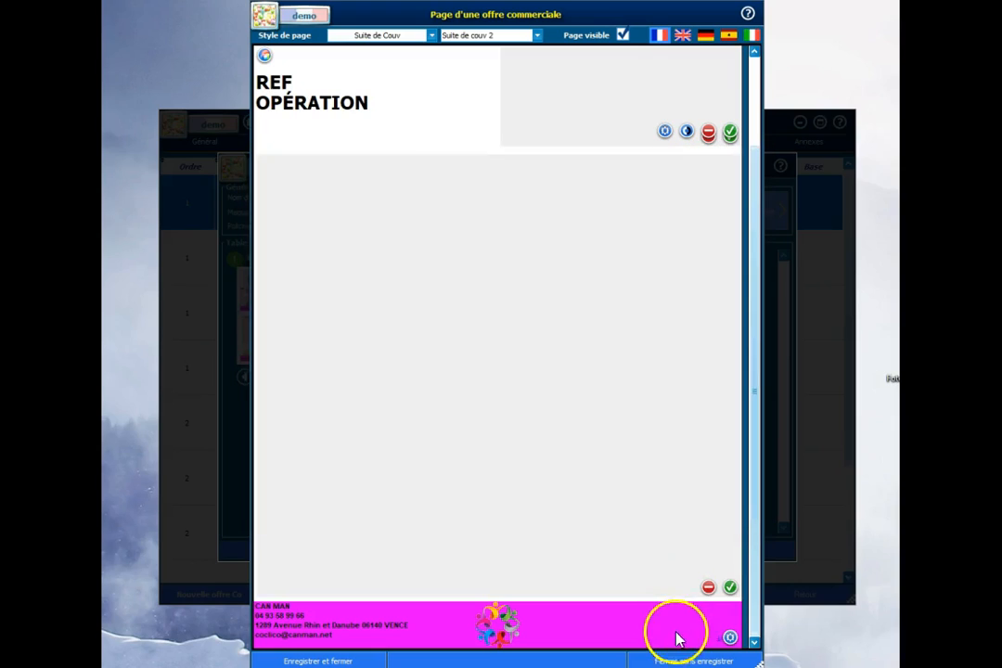
Step: Set the display mode of the page's header logo image to Homothétique
left_click(661, 409)
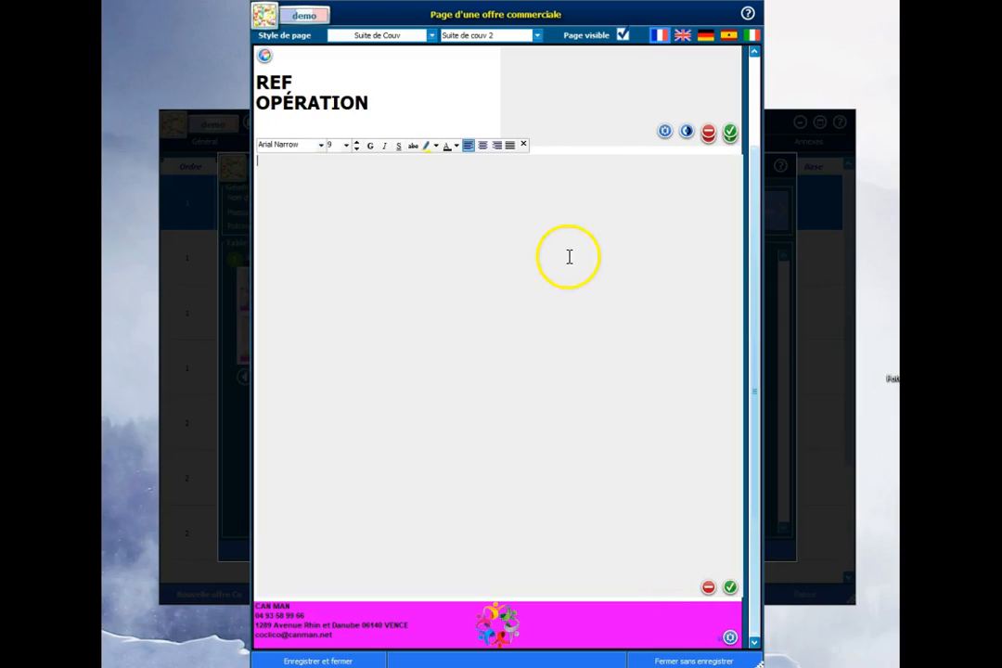
scroll(758, 70, "up", 2)
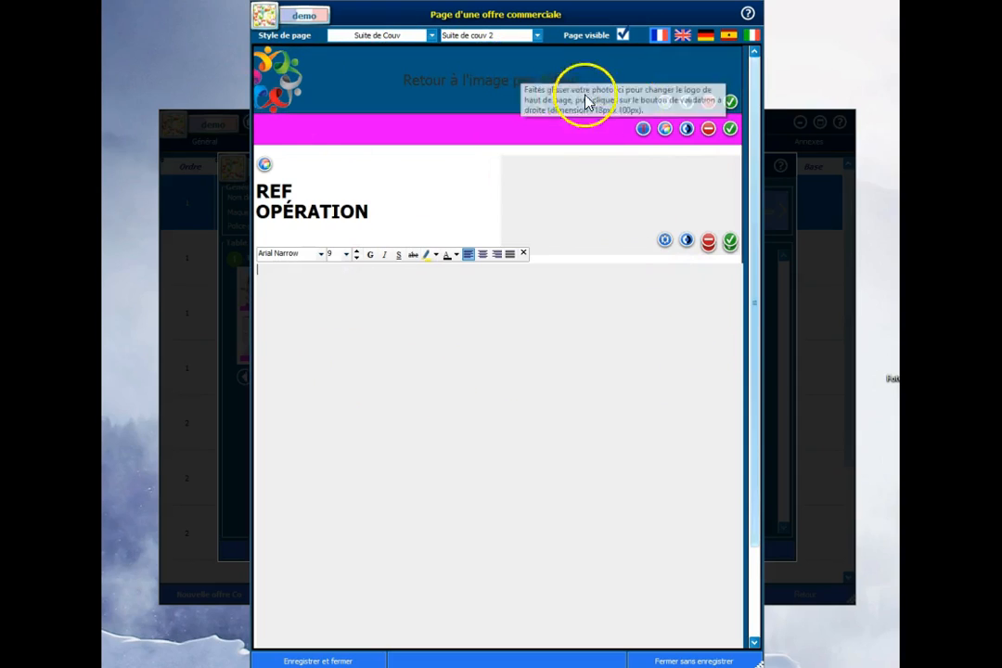
left_click(667, 105)
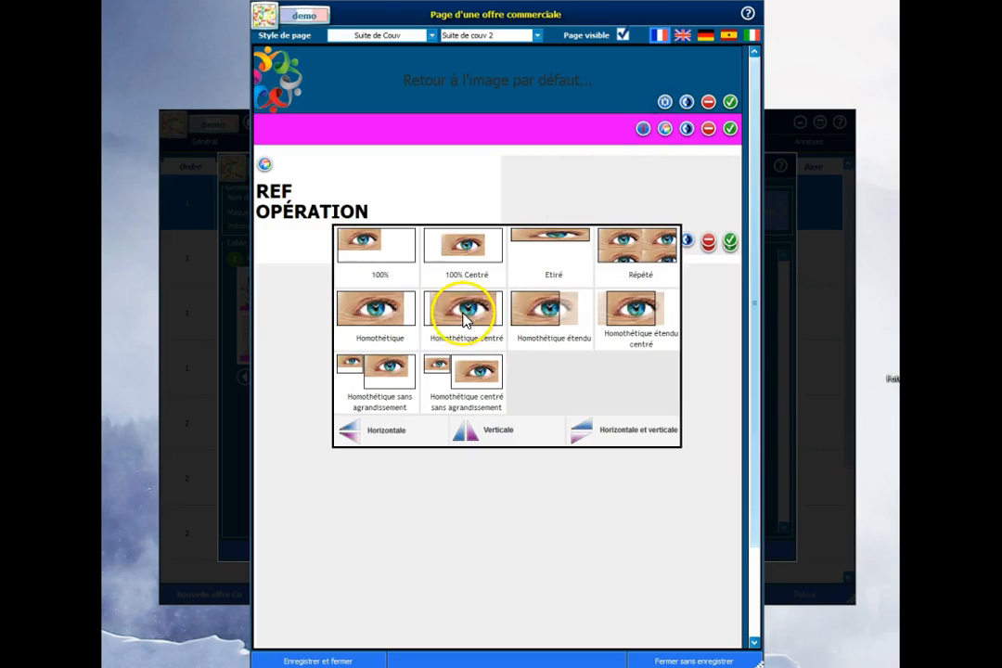
left_click(397, 310)
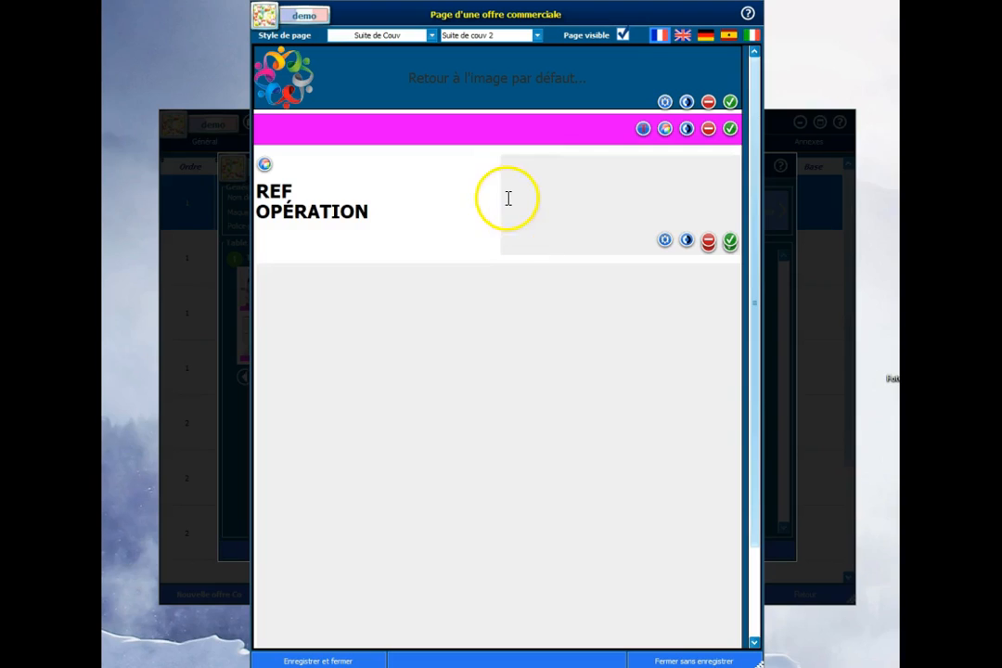
Step: Open the large body text area below the REF OPÉRATION block for editing
left_click(559, 215)
left_click(561, 335)
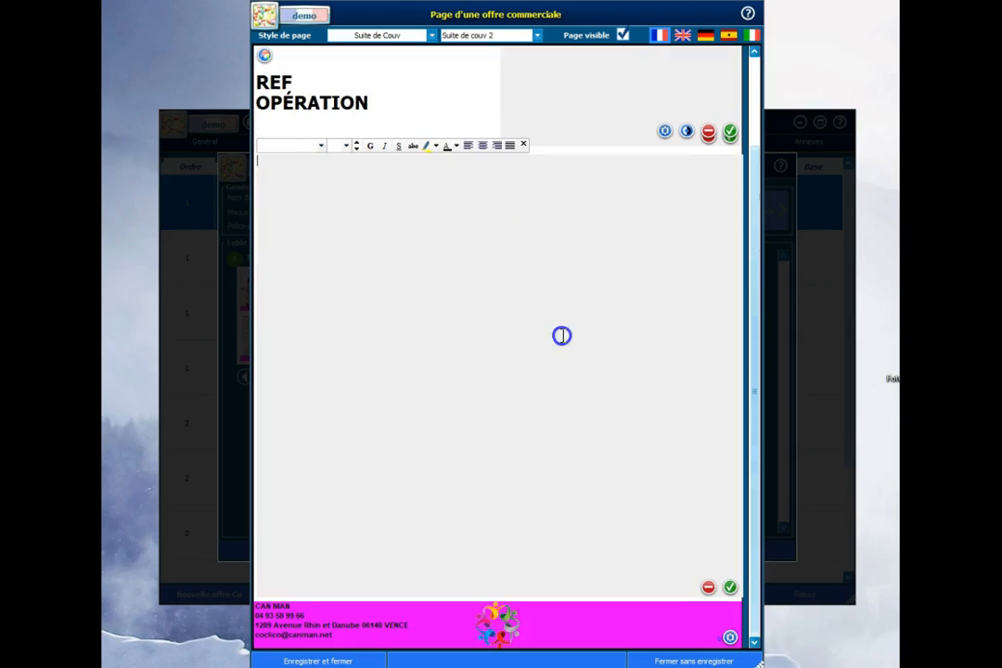